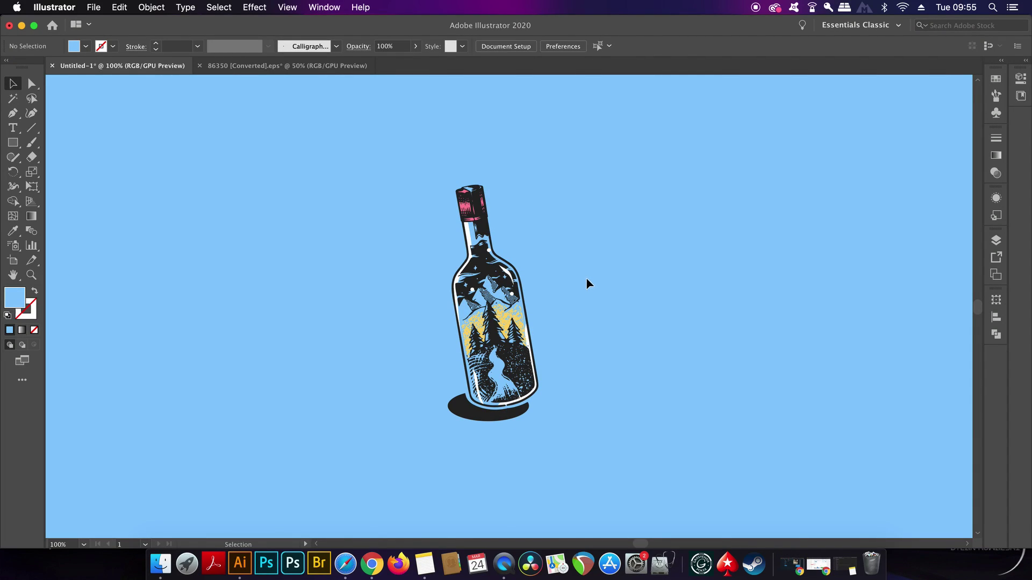
Step: Scale the bottle group up by its corner handles and move it to the canvas's right side
{"action": "left_click", "coordinate": [530, 352]}
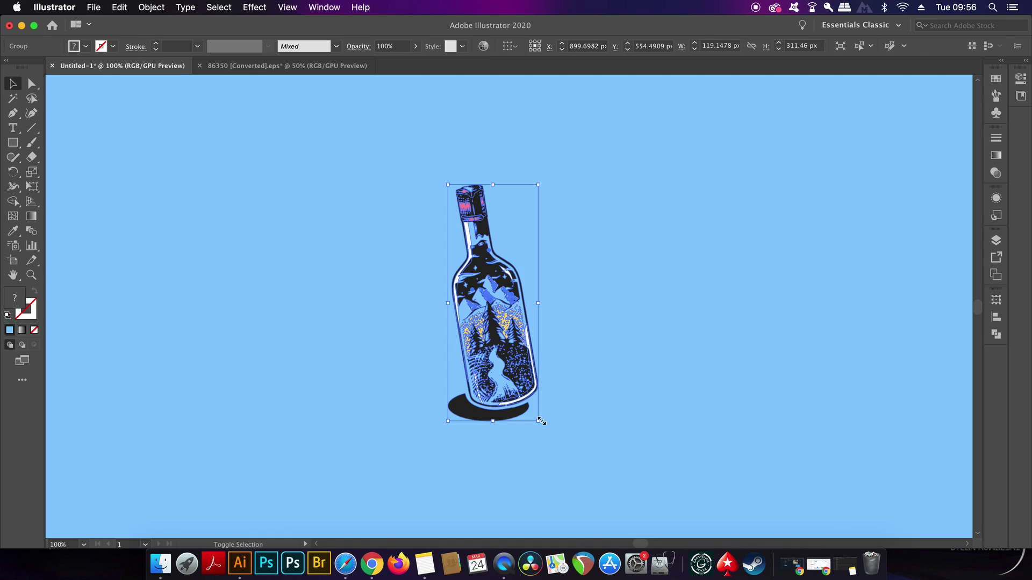
{"action": "left_click_drag", "start_coordinate": [545, 429], "coordinate": [561, 477]}
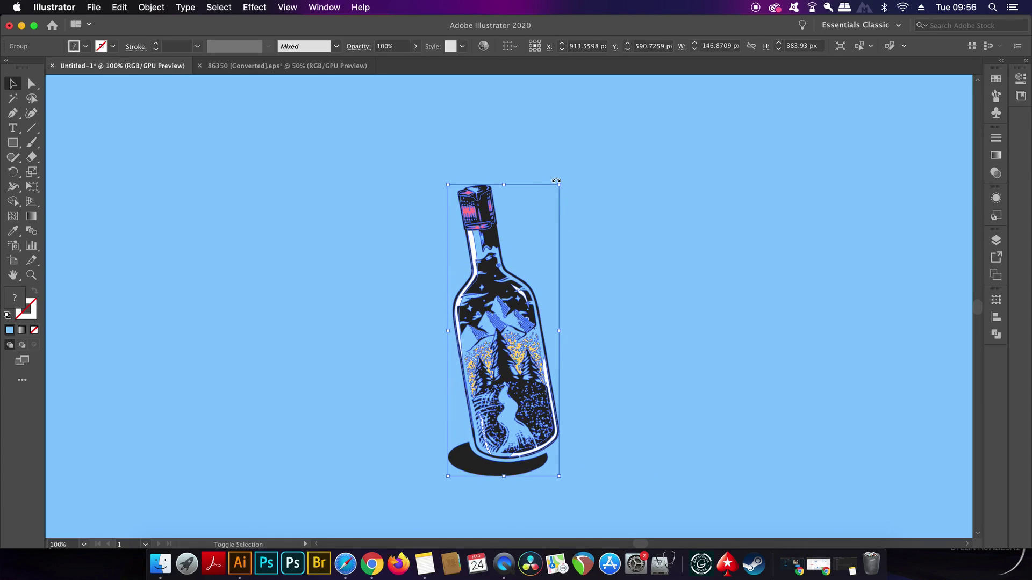
{"action": "left_click_drag", "start_coordinate": [558, 186], "coordinate": [593, 121]}
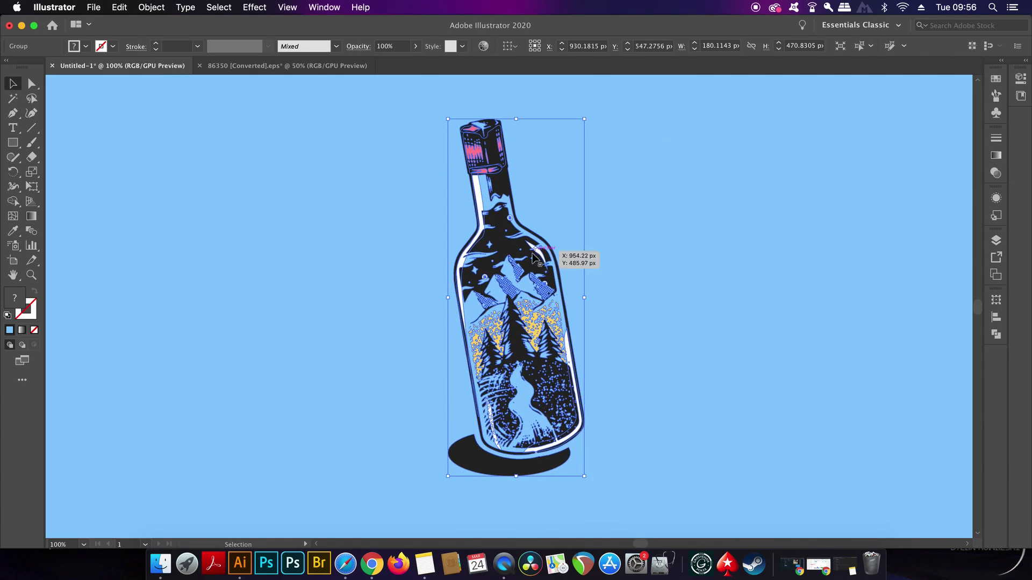
{"action": "mouse_move", "coordinate": [520, 264]}
{"action": "left_mouse_down"}
{"action": "mouse_move", "coordinate": [475, 276]}
{"action": "mouse_move", "coordinate": [632, 265]}
{"action": "left_mouse_up"}
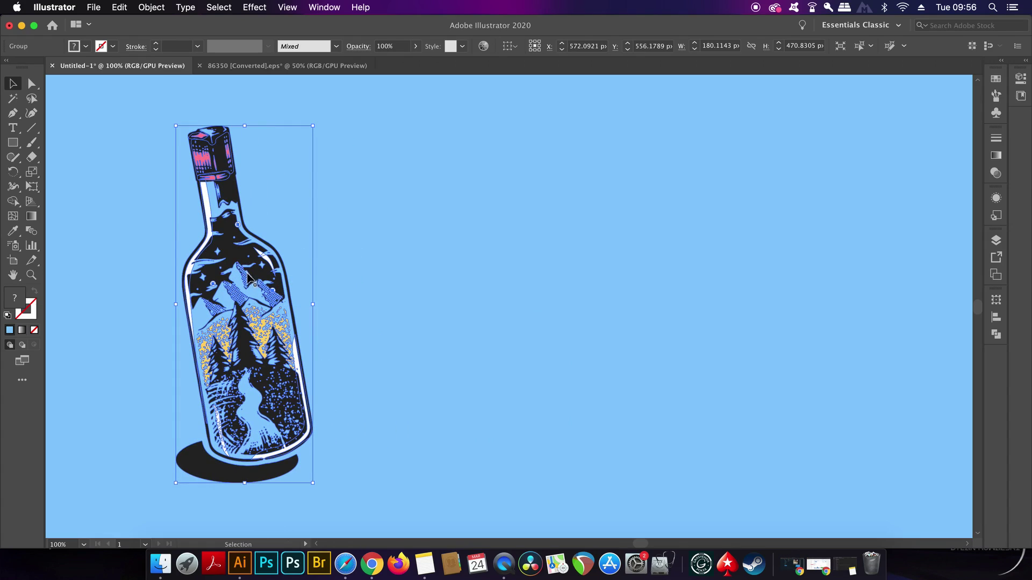
{"action": "left_click_drag", "start_coordinate": [633, 265], "coordinate": [740, 267]}
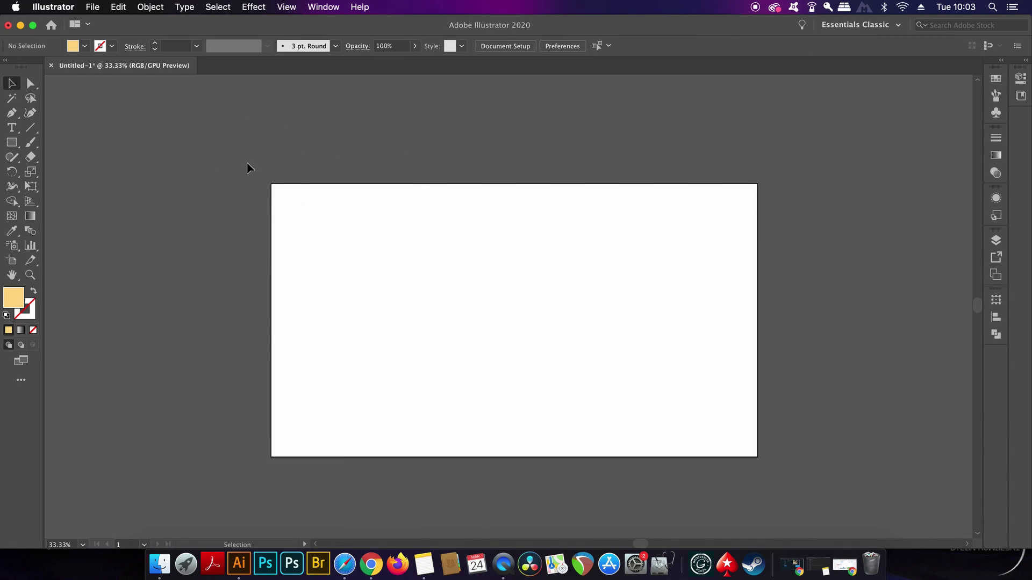
Step: Draw a small square with the Rectangle tool in the artboard's top-left corner, then deselect it
{"action": "key", "text": "m"}
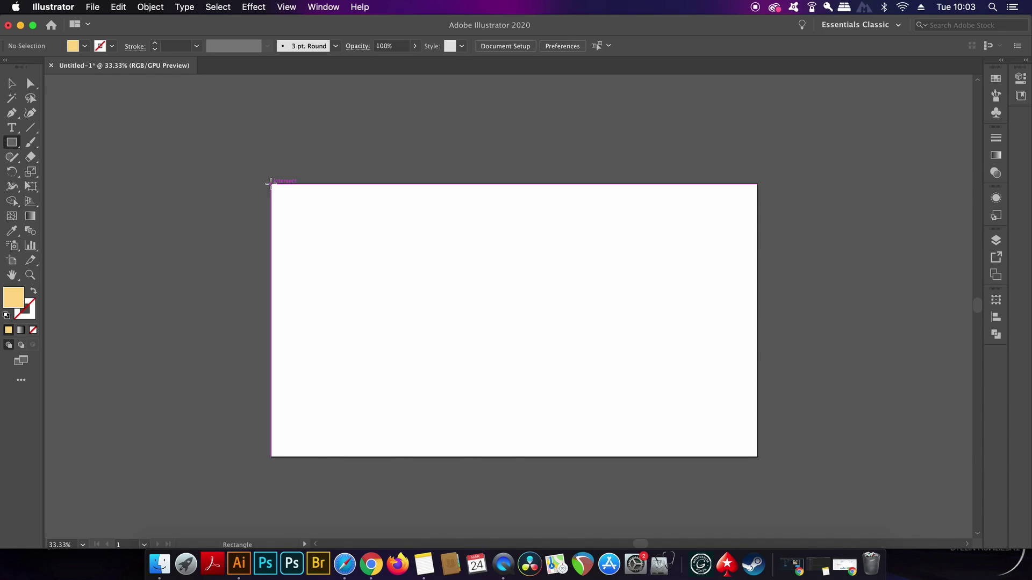
{"action": "mouse_move", "coordinate": [269, 183]}
{"action": "left_mouse_down"}
{"action": "mouse_move", "coordinate": [399, 284]}
{"action": "mouse_move", "coordinate": [759, 457]}
{"action": "left_mouse_up"}
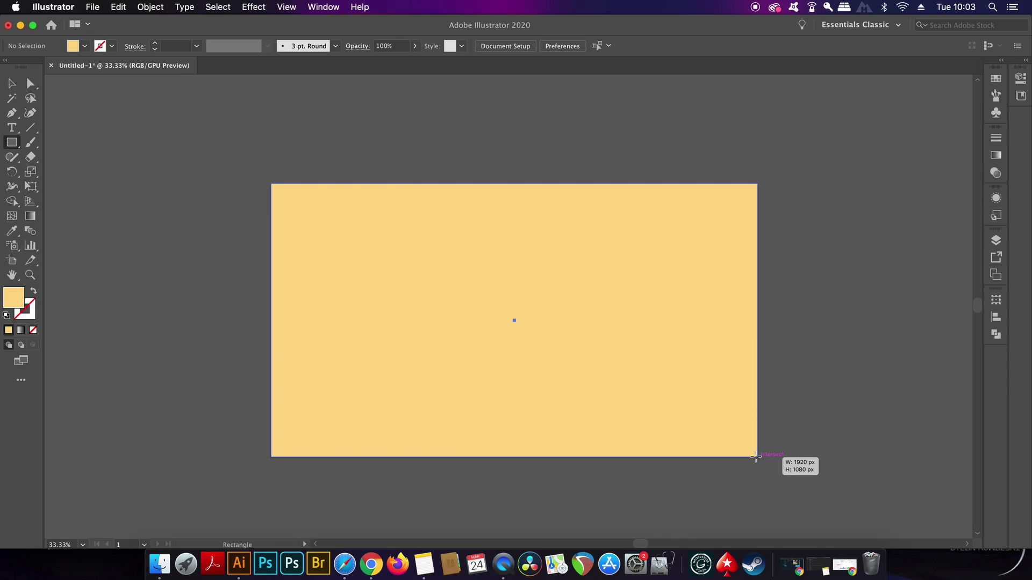
{"action": "mouse_move", "coordinate": [757, 457]}
{"action": "left_mouse_down"}
{"action": "mouse_move", "coordinate": [479, 339]}
{"action": "mouse_move", "coordinate": [349, 261]}
{"action": "left_mouse_up"}
{"action": "key", "text": "v"}
{"action": "left_click", "coordinate": [221, 219]}
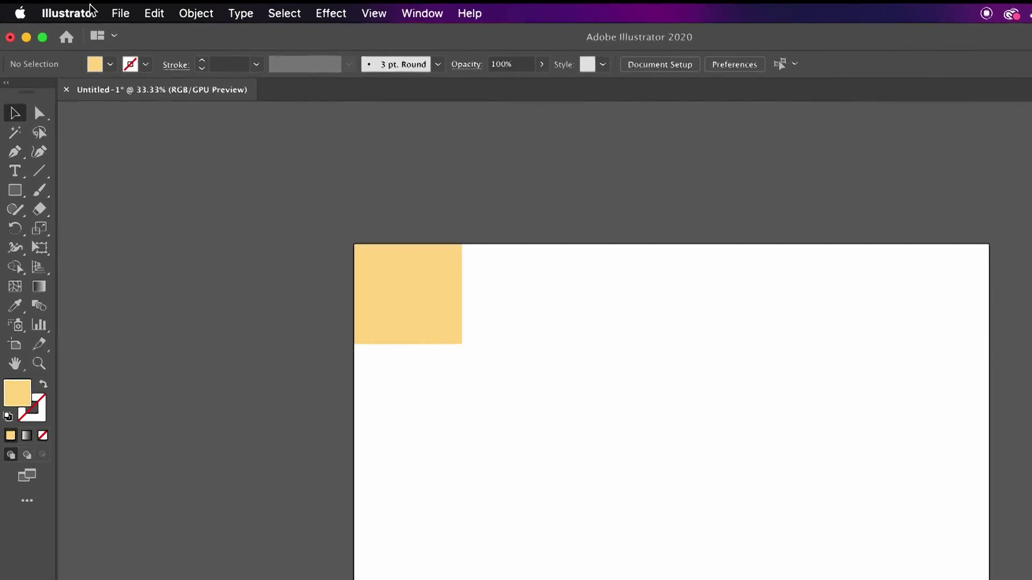
{"action": "left_click", "coordinate": [58, 9]}
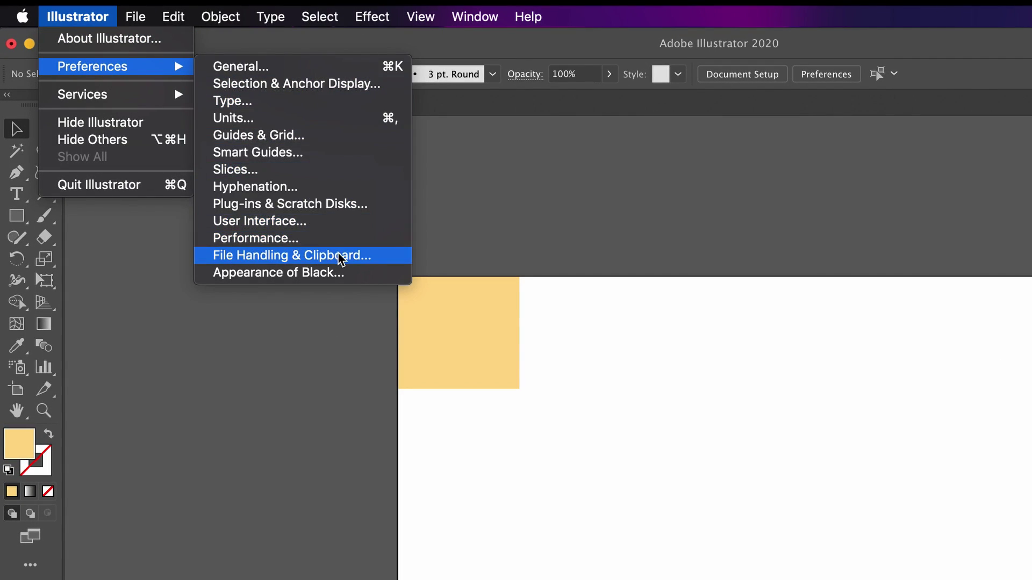
{"action": "mouse_move", "coordinate": [64, 58]}
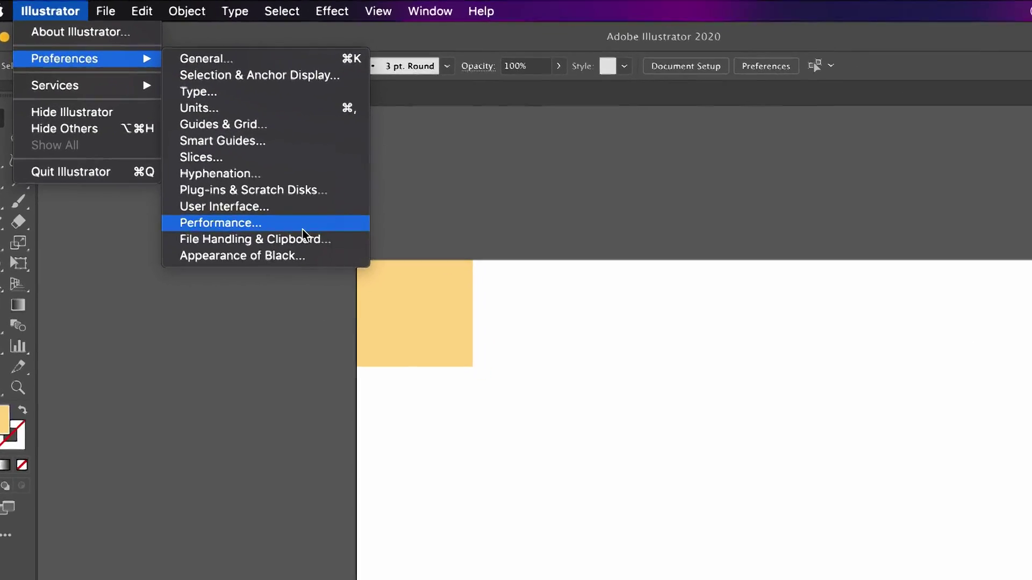
Step: Turn off Real-Time Drawing and Editing in the Performance preferences
{"action": "left_click", "coordinate": [500, 235]}
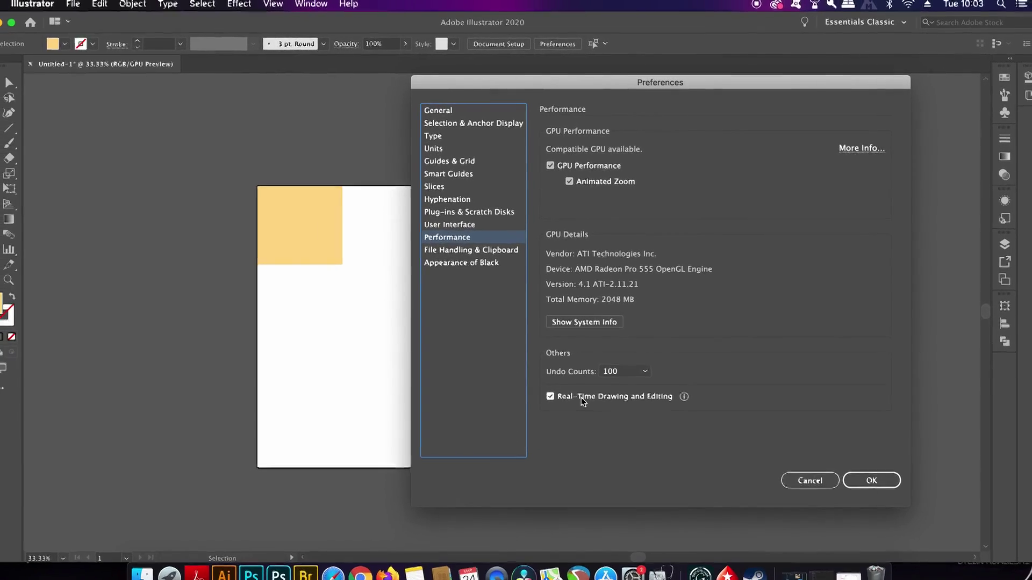
{"action": "left_click", "coordinate": [580, 397]}
{"action": "left_click", "coordinate": [872, 481]}
Step: Stretch the yellow square to fill the whole 1920x1080 artboard
{"action": "left_click", "coordinate": [339, 247]}
{"action": "left_click_drag", "start_coordinate": [355, 261], "coordinate": [756, 458]}
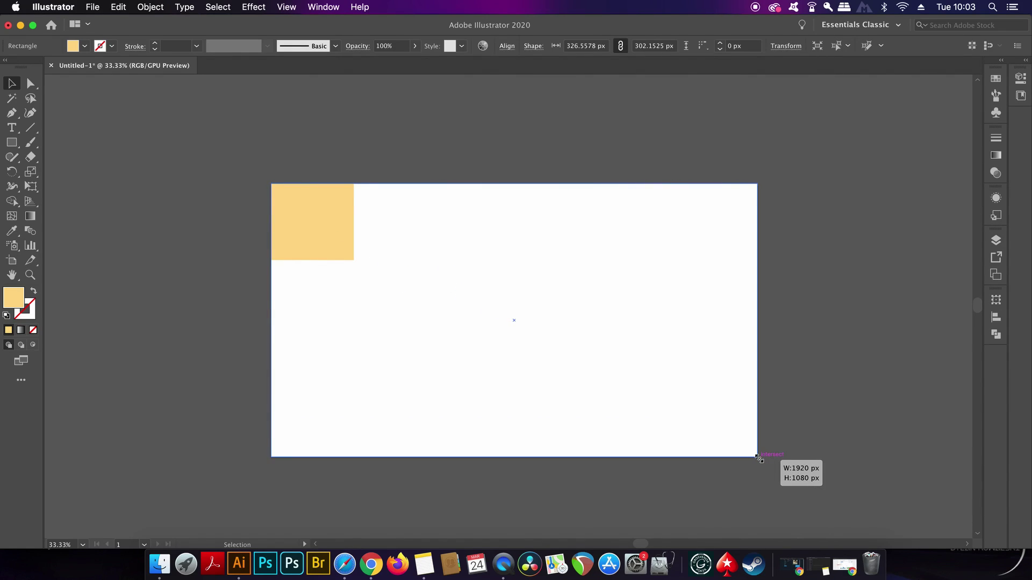
{"action": "left_click_drag", "start_coordinate": [756, 458], "coordinate": [758, 458]}
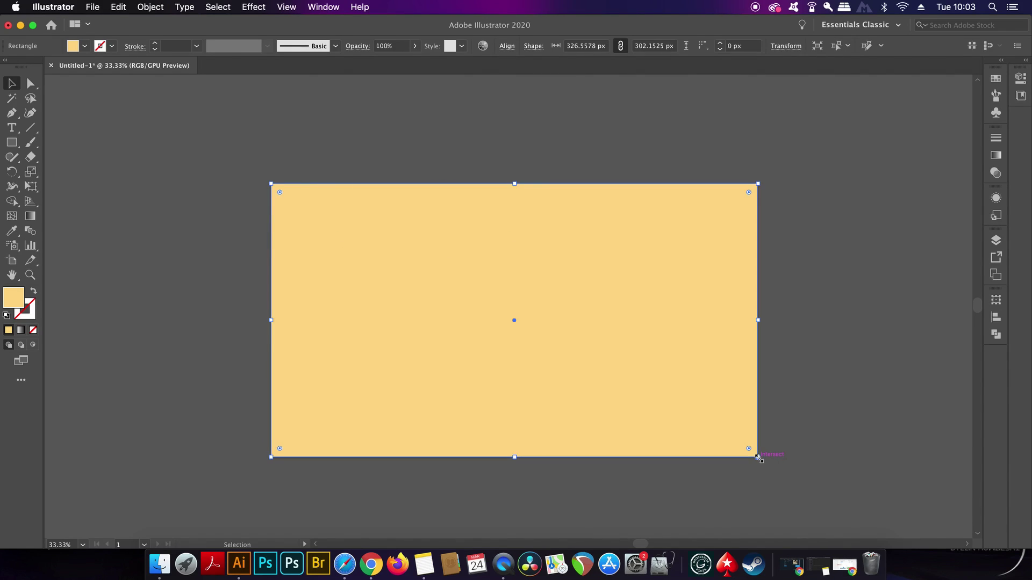
{"action": "left_click", "coordinate": [268, 132]}
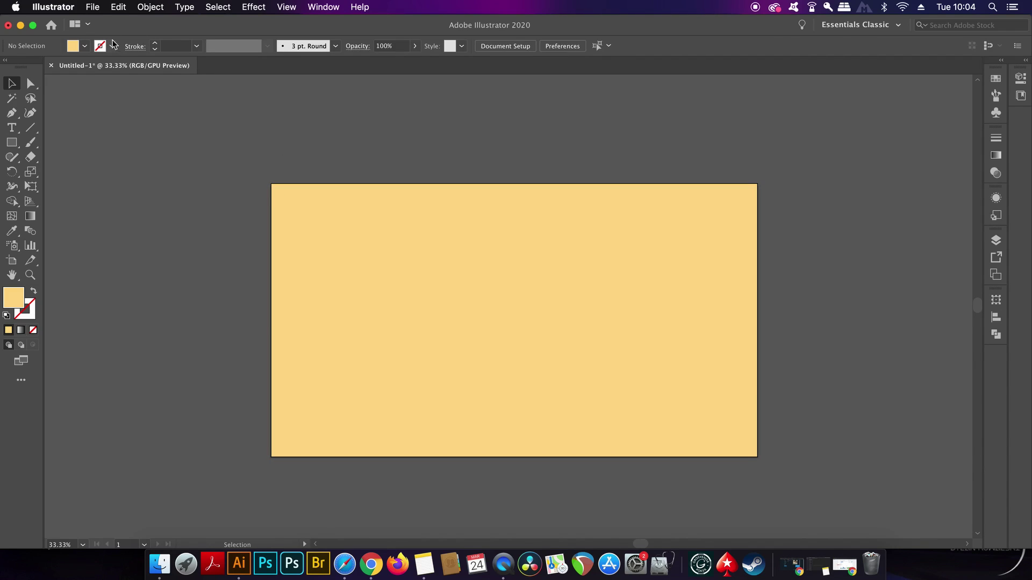
Step: Turn Real-Time Drawing and Editing back on in the Performance preferences
{"action": "left_click", "coordinate": [51, 8]}
{"action": "mouse_move", "coordinate": [63, 41]}
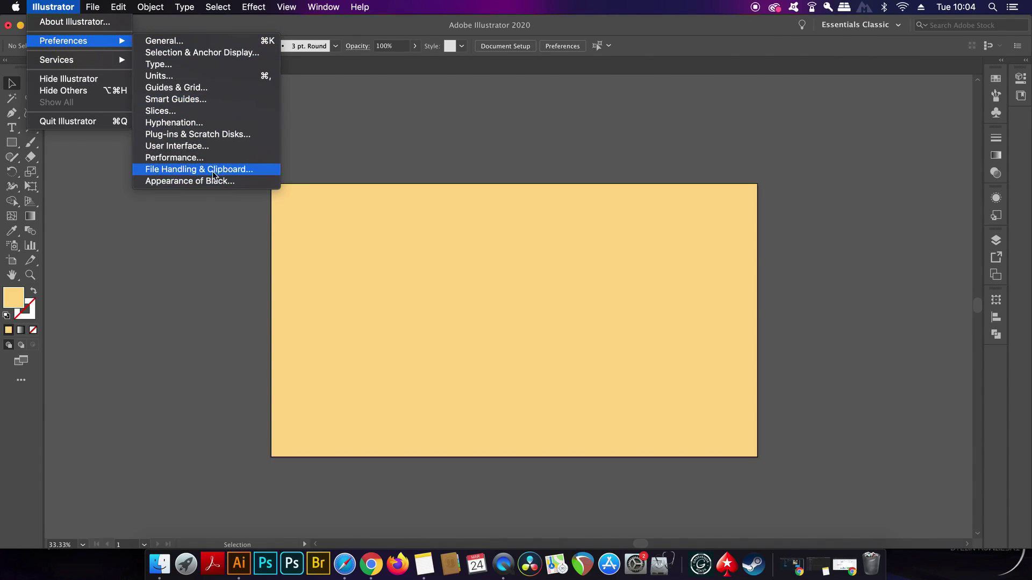
{"action": "left_click", "coordinate": [214, 157]}
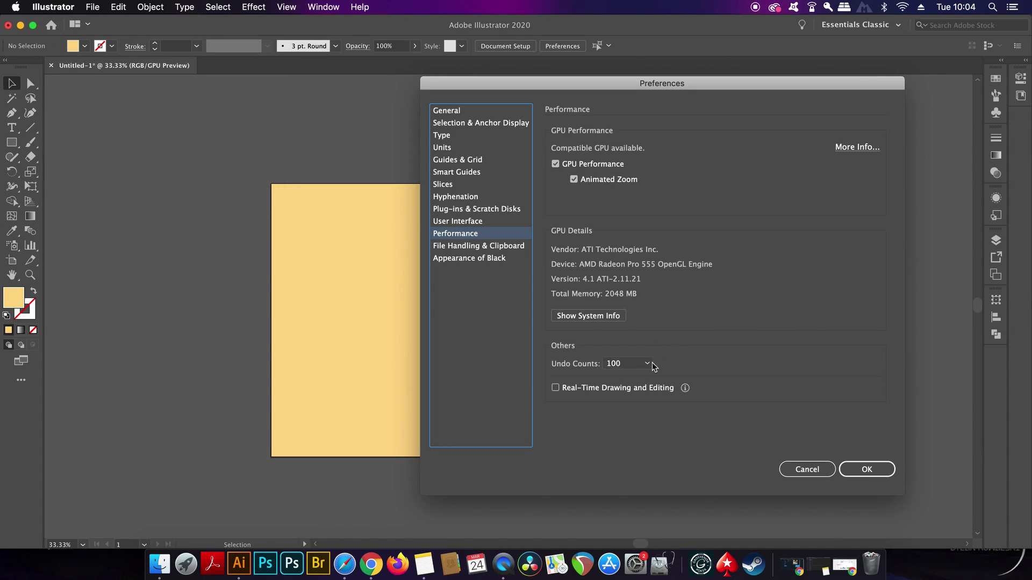
{"action": "left_click", "coordinate": [657, 389]}
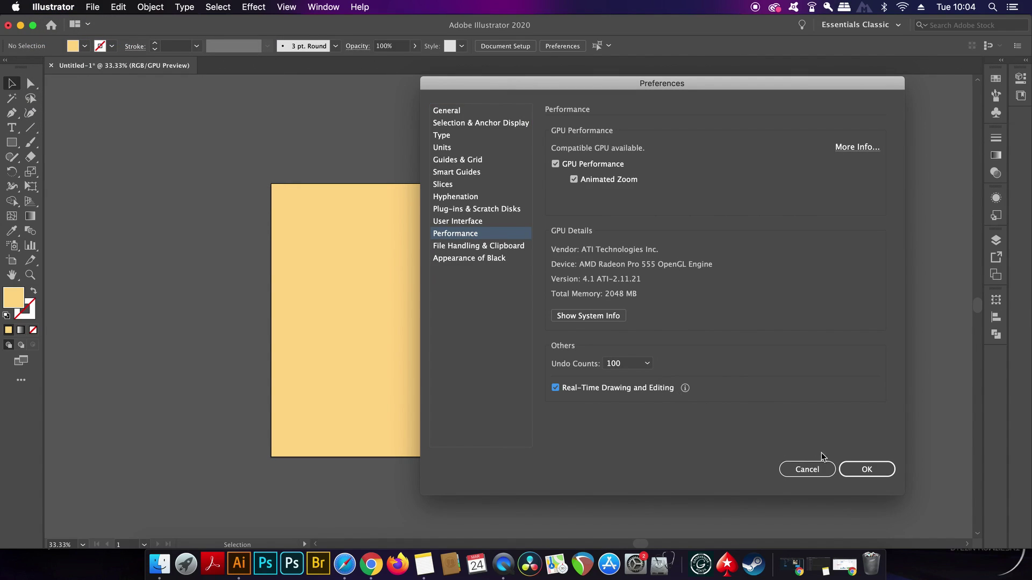
{"action": "left_click", "coordinate": [856, 469]}
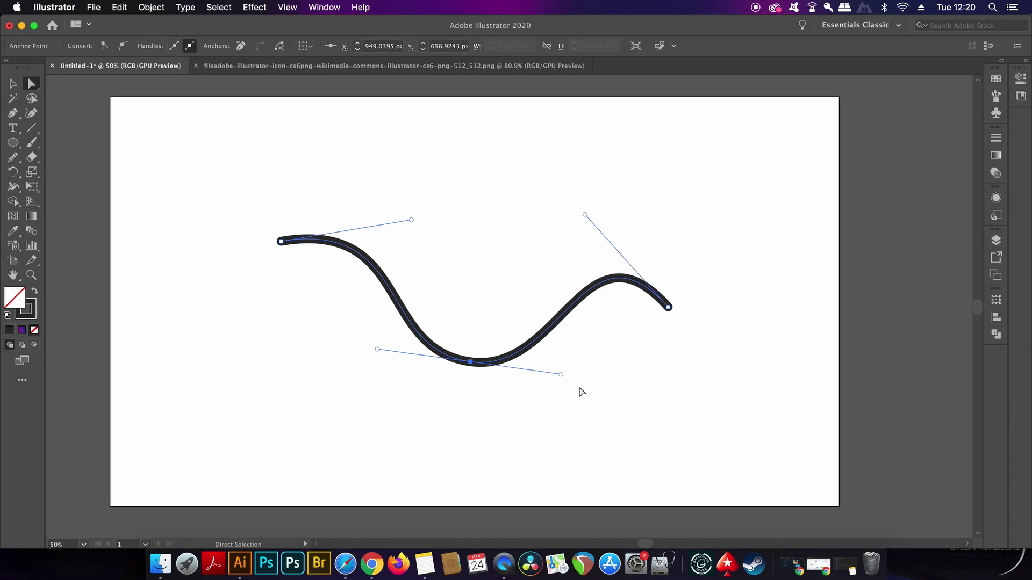
Step: Lift and resettle the wavy path's lower anchor, pulling its handle to reshape the lower bend
{"action": "left_click", "coordinate": [640, 359]}
{"action": "left_click", "coordinate": [472, 363]}
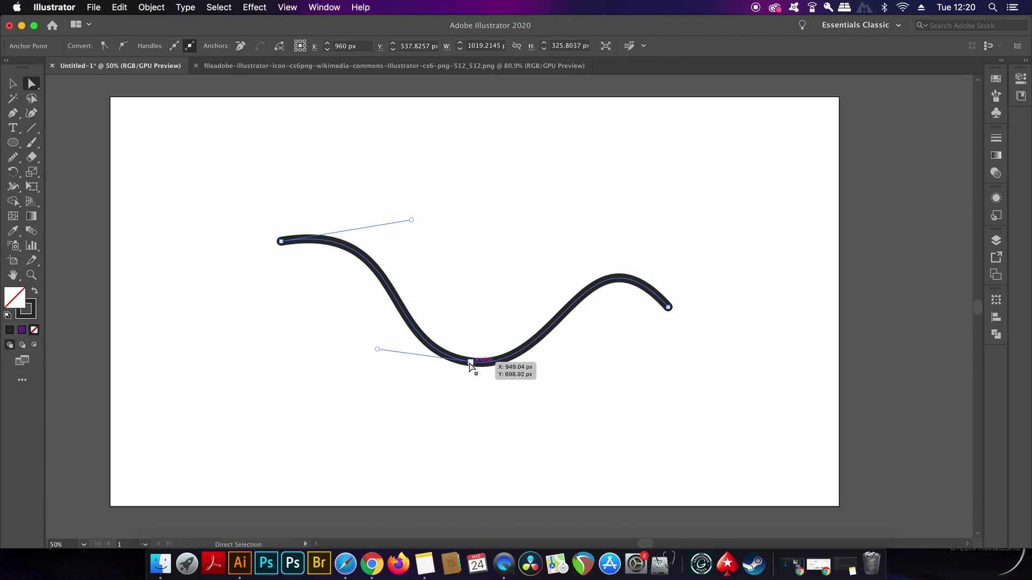
{"action": "left_click_drag", "start_coordinate": [471, 363], "coordinate": [488, 186]}
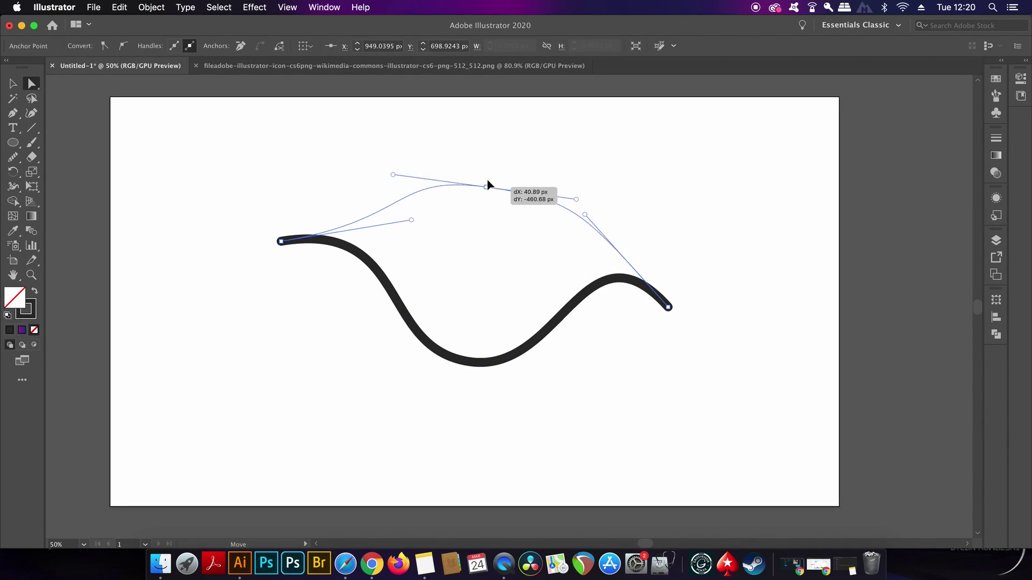
{"action": "mouse_move", "coordinate": [488, 185]}
{"action": "left_mouse_down"}
{"action": "mouse_move", "coordinate": [505, 277]}
{"action": "mouse_move", "coordinate": [430, 310]}
{"action": "mouse_move", "coordinate": [428, 337]}
{"action": "left_mouse_up"}
{"action": "left_click_drag", "start_coordinate": [522, 332], "coordinate": [511, 379]}
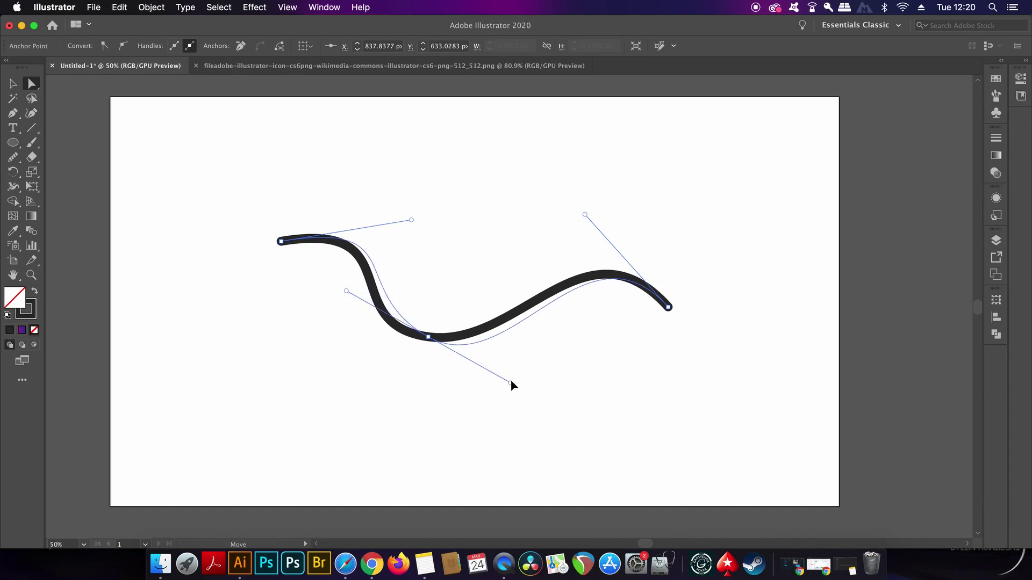
{"action": "left_click_drag", "start_coordinate": [512, 380], "coordinate": [510, 415]}
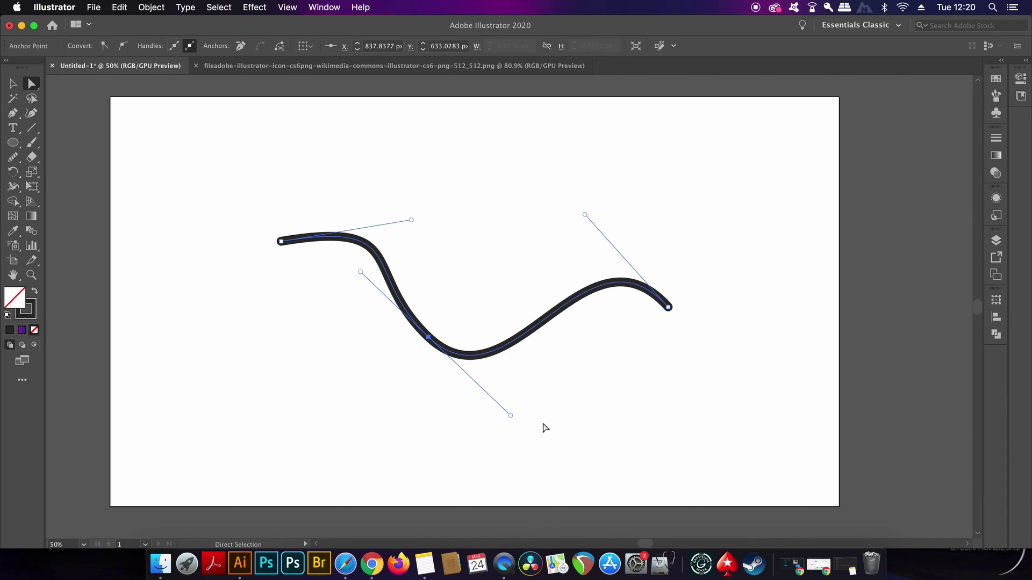
Step: Reposition the lower point into an S-curve and level its handles horizontally
{"action": "left_click", "coordinate": [544, 429]}
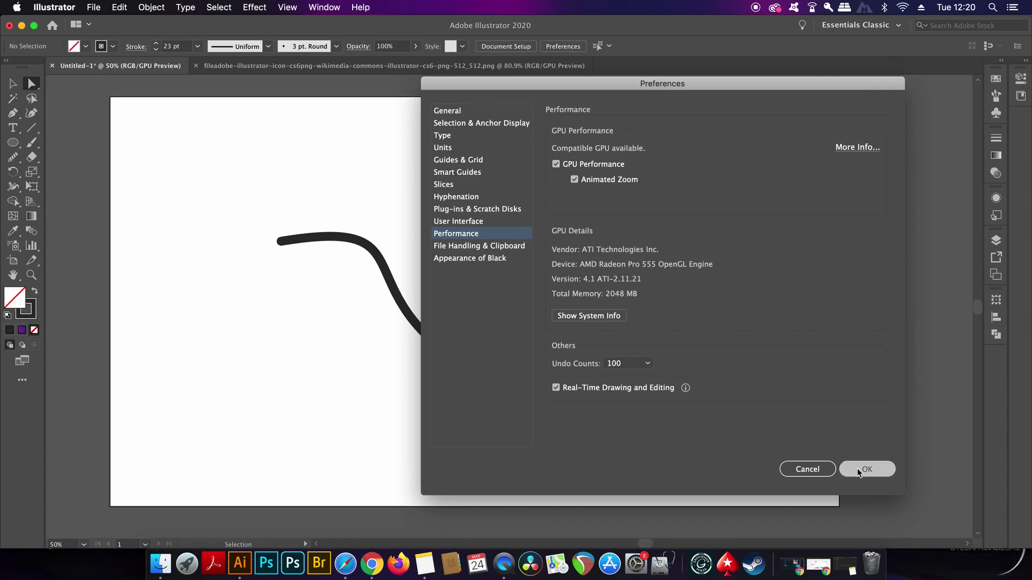
{"action": "left_click", "coordinate": [860, 468]}
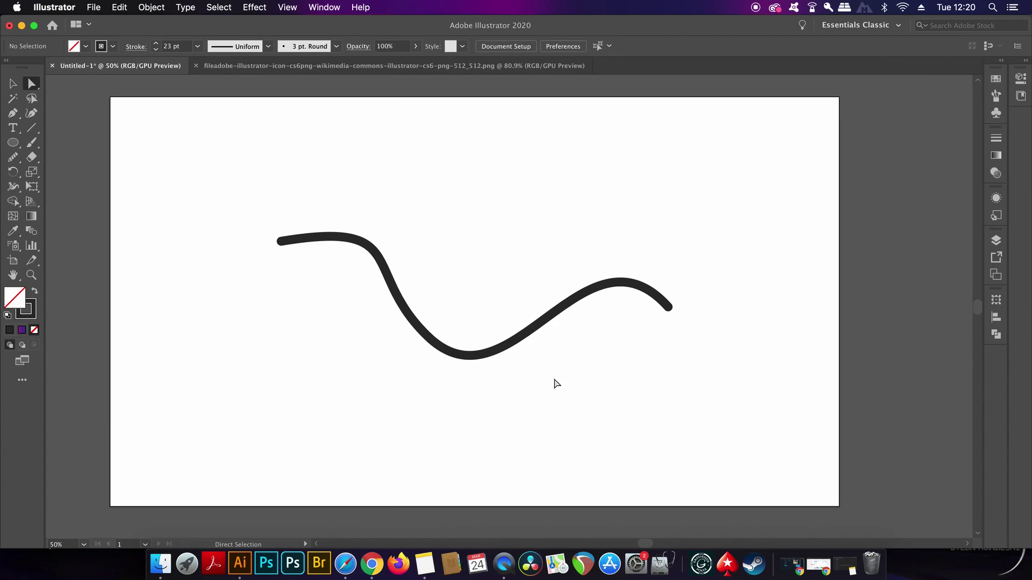
{"action": "mouse_move", "coordinate": [429, 333]}
{"action": "left_mouse_down"}
{"action": "mouse_move", "coordinate": [465, 356]}
{"action": "mouse_move", "coordinate": [503, 153]}
{"action": "left_mouse_up"}
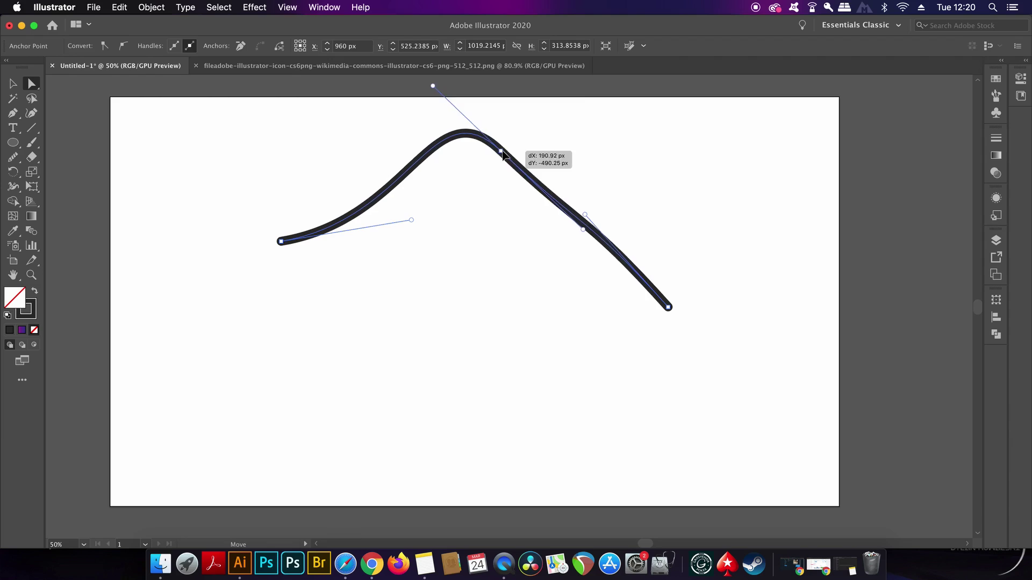
{"action": "left_click_drag", "start_coordinate": [501, 153], "coordinate": [444, 323]}
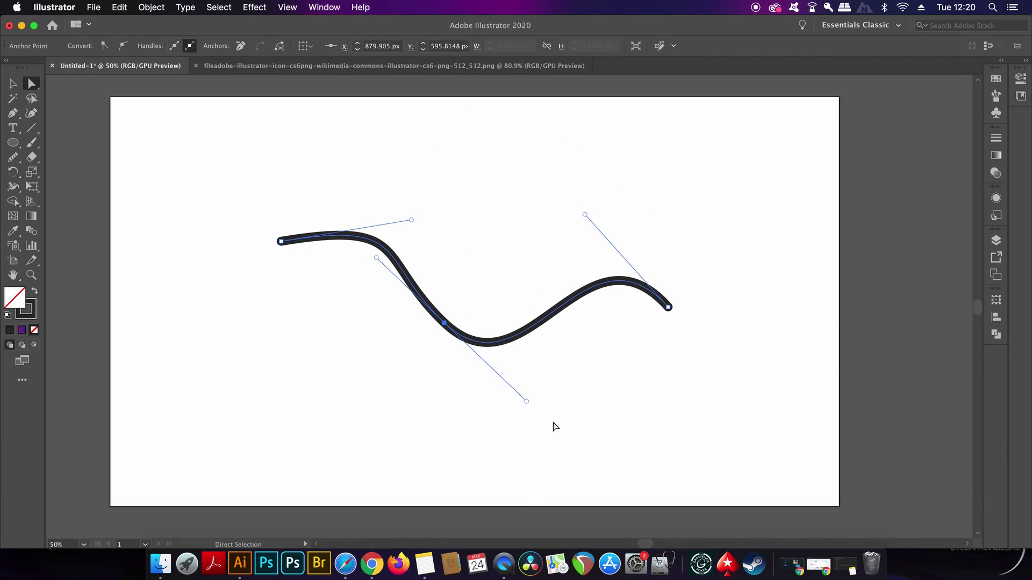
{"action": "mouse_move", "coordinate": [526, 403]}
{"action": "left_mouse_down"}
{"action": "mouse_move", "coordinate": [577, 333]}
{"action": "mouse_move", "coordinate": [584, 376]}
{"action": "left_mouse_up"}
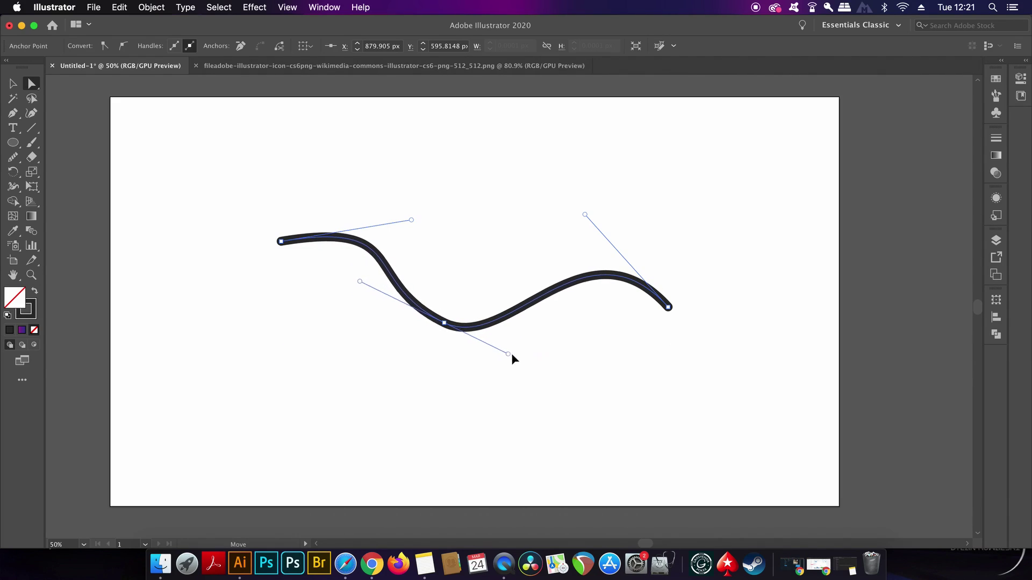
{"action": "left_click_drag", "start_coordinate": [584, 377], "coordinate": [550, 345]}
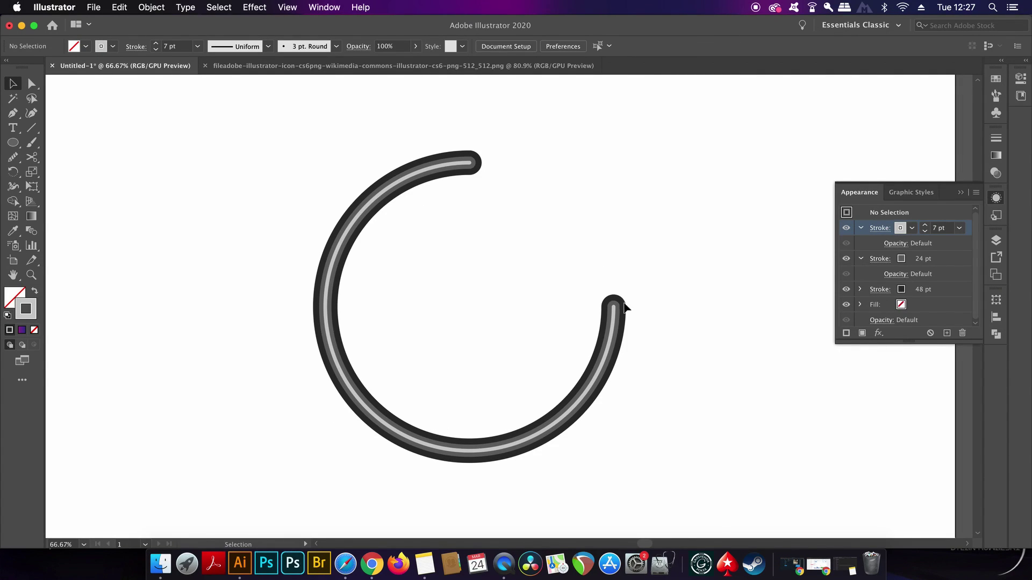
Step: Make the arc's 7 pt inner stroke dashed with an 8-16-2-16 pt dash-gap pattern
{"action": "left_click", "coordinate": [601, 363]}
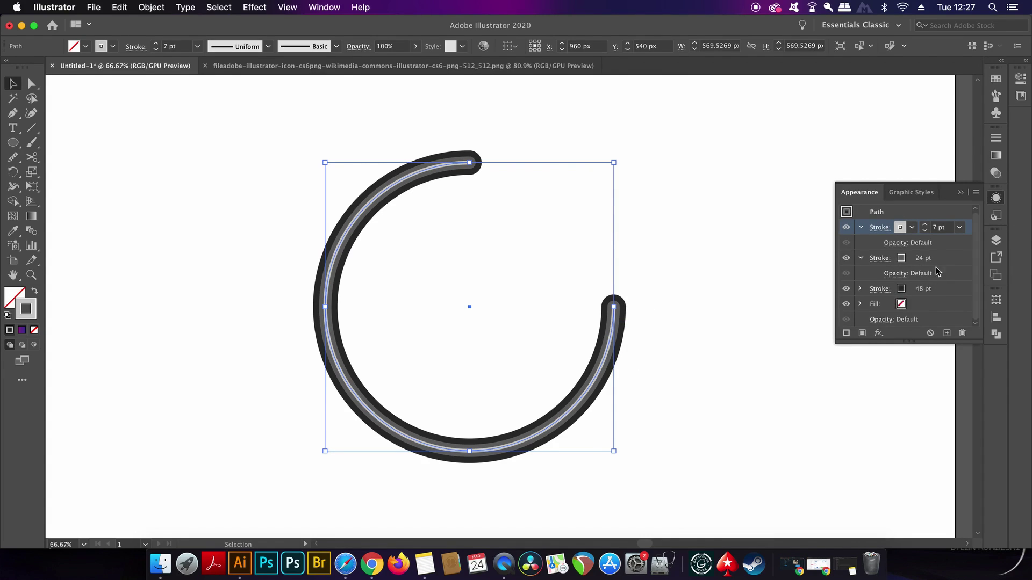
{"action": "left_click", "coordinate": [845, 230]}
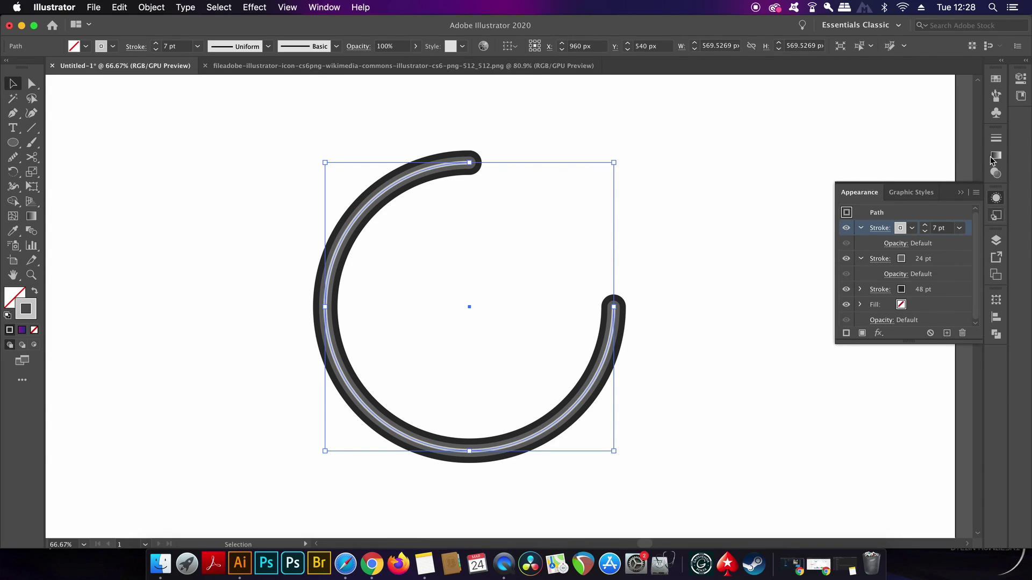
{"action": "left_click", "coordinate": [885, 226]}
{"action": "left_click", "coordinate": [861, 223]}
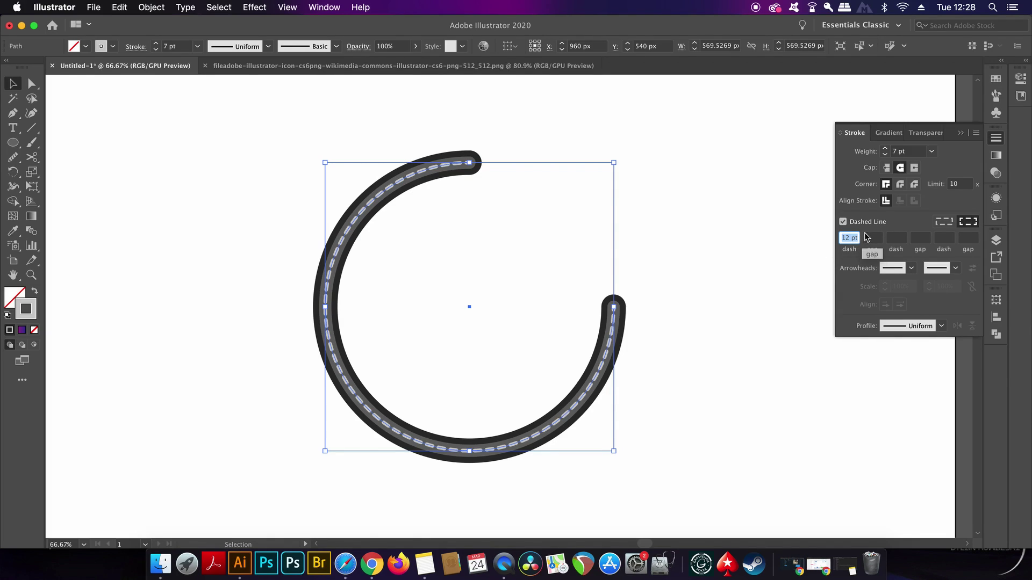
{"action": "type", "text": "8"}
{"action": "left_click", "coordinate": [869, 238]}
{"action": "type", "text": "16"}
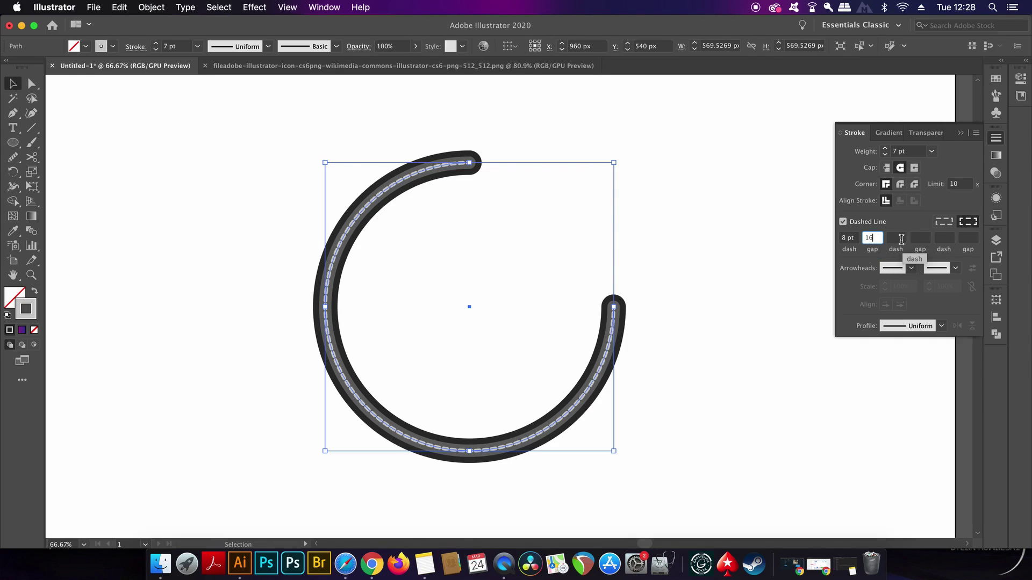
{"action": "left_click", "coordinate": [898, 237]}
{"action": "type", "text": "2"}
{"action": "left_click", "coordinate": [919, 238]}
{"action": "type", "text": "6"}
{"action": "key", "text": "Return"}
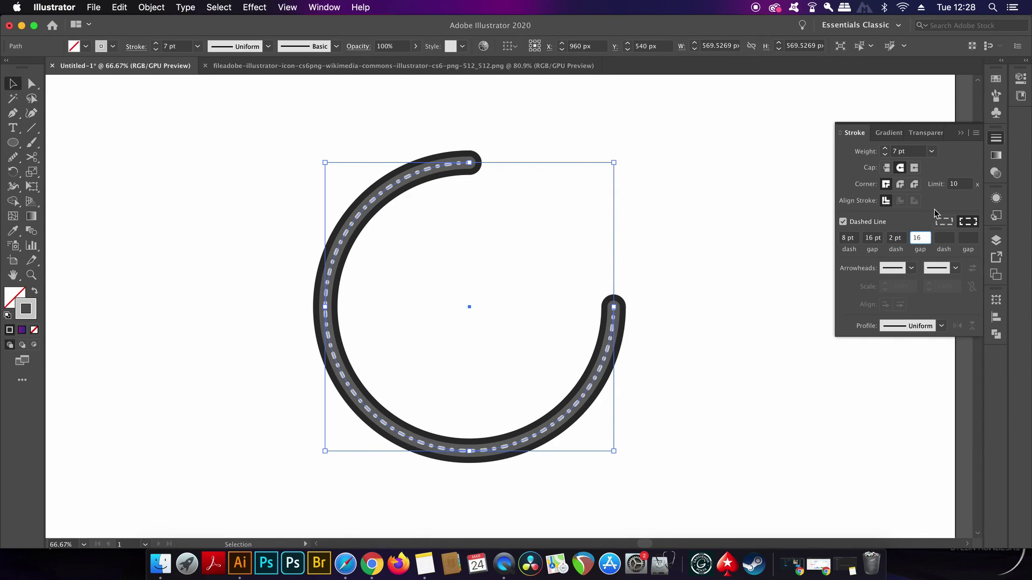
{"action": "left_click", "coordinate": [777, 250]}
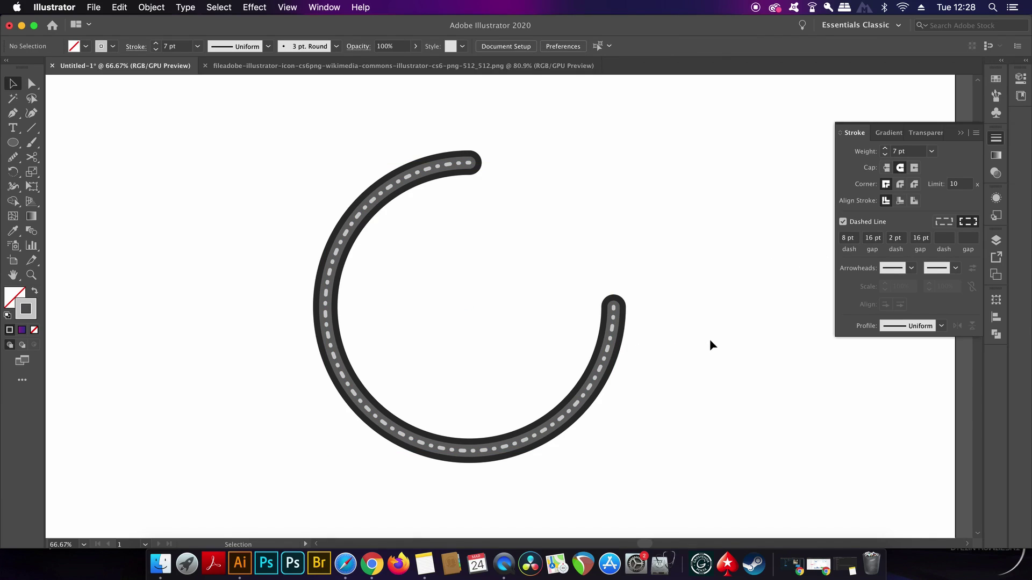
Step: Drag the arc's right end anchor down and right, and flatten its bottom segment
{"action": "left_click", "coordinate": [614, 315]}
{"action": "key", "text": "a"}
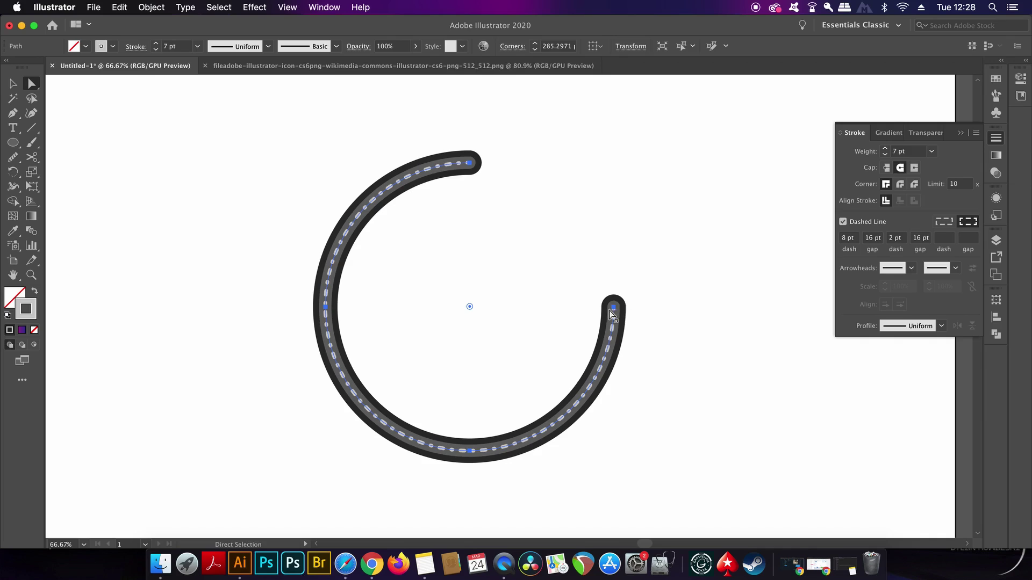
{"action": "mouse_move", "coordinate": [614, 307]}
{"action": "left_mouse_down"}
{"action": "mouse_move", "coordinate": [629, 314]}
{"action": "mouse_move", "coordinate": [715, 257]}
{"action": "mouse_move", "coordinate": [819, 398]}
{"action": "mouse_move", "coordinate": [659, 401]}
{"action": "mouse_move", "coordinate": [668, 404]}
{"action": "left_mouse_up"}
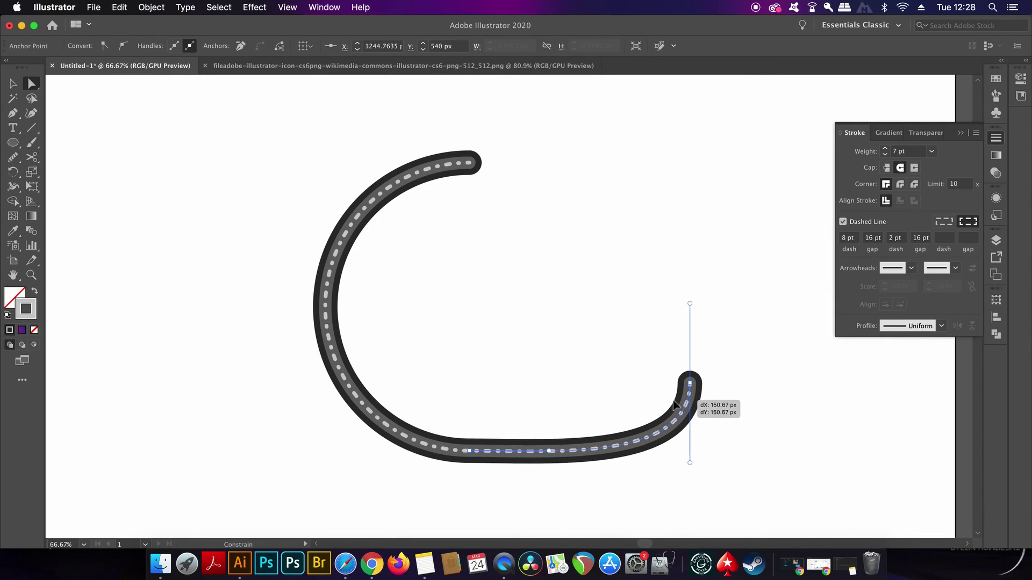
{"action": "left_click_drag", "start_coordinate": [674, 405], "coordinate": [686, 406]}
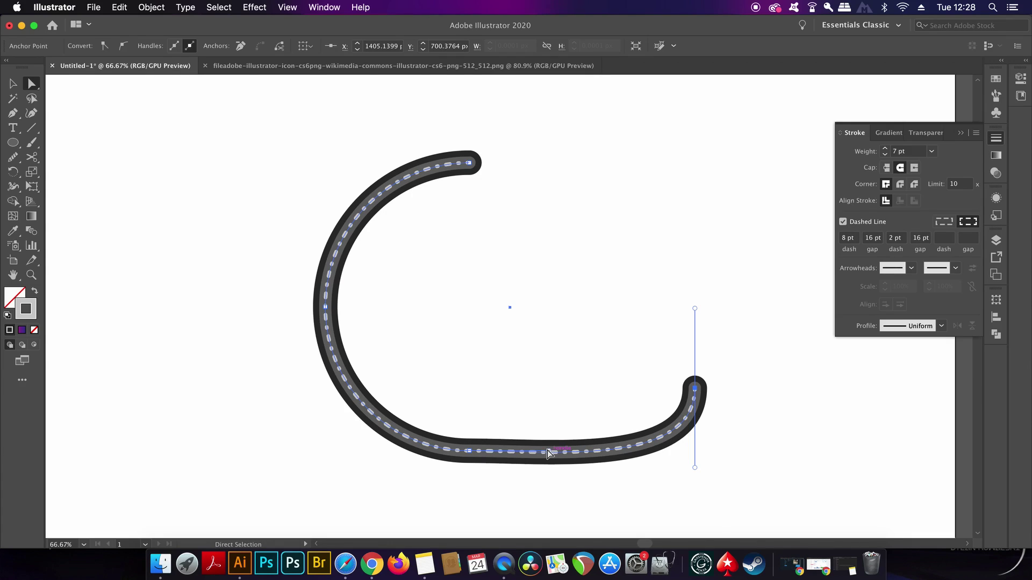
{"action": "mouse_move", "coordinate": [548, 453]}
{"action": "left_mouse_down"}
{"action": "mouse_move", "coordinate": [633, 446]}
{"action": "mouse_move", "coordinate": [464, 425]}
{"action": "mouse_move", "coordinate": [462, 323]}
{"action": "mouse_move", "coordinate": [538, 231]}
{"action": "left_mouse_up"}
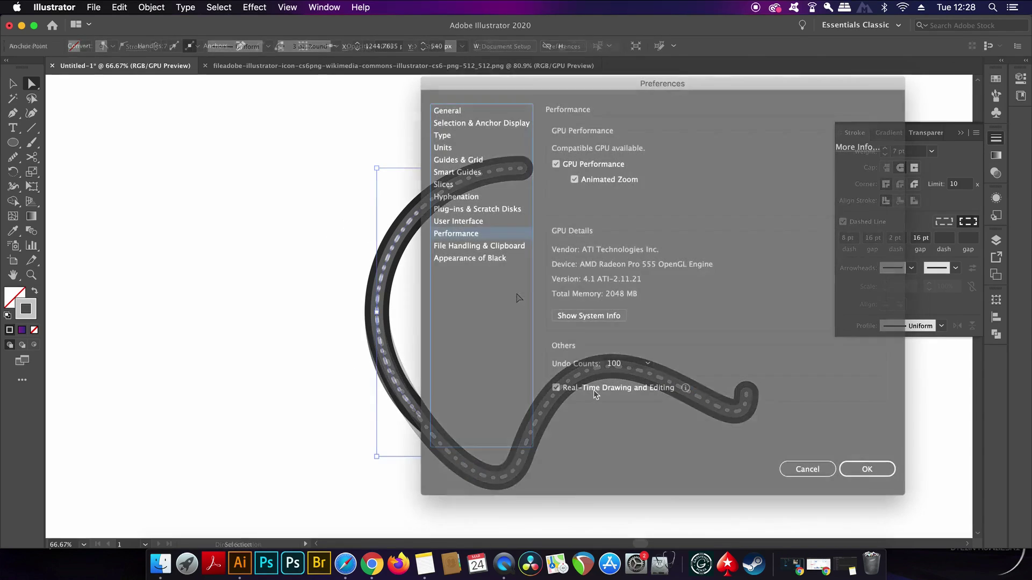
Step: Turn off Real-Time Drawing and Editing, then curl the path's end point back inside the curve
{"action": "left_click", "coordinate": [594, 392]}
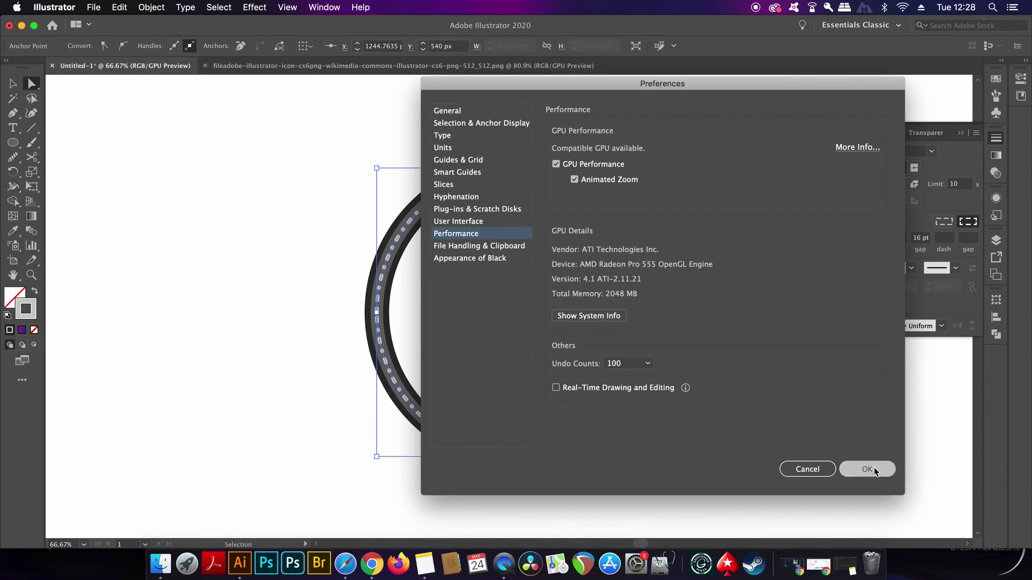
{"action": "left_click", "coordinate": [874, 470]}
{"action": "mouse_move", "coordinate": [663, 316]}
{"action": "left_mouse_down"}
{"action": "mouse_move", "coordinate": [721, 342]}
{"action": "mouse_move", "coordinate": [746, 395]}
{"action": "mouse_move", "coordinate": [486, 281]}
{"action": "mouse_move", "coordinate": [425, 300]}
{"action": "left_mouse_up"}
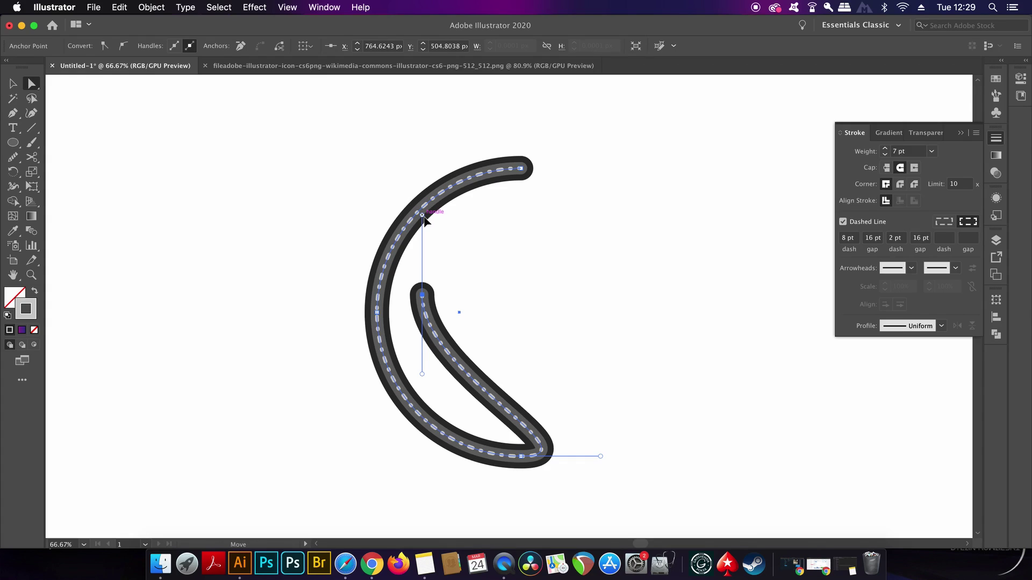
{"action": "left_click_drag", "start_coordinate": [422, 215], "coordinate": [582, 206]}
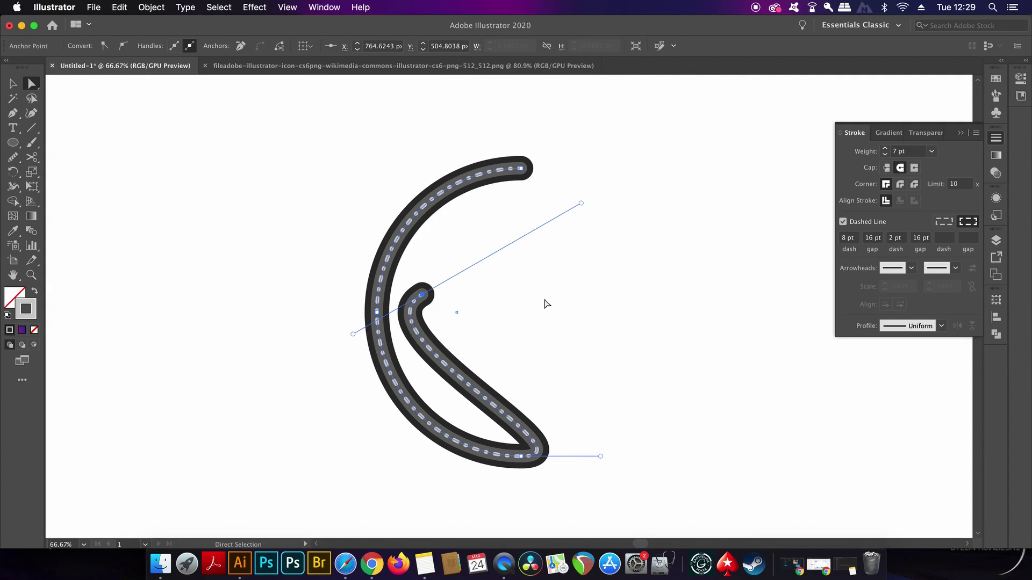
{"action": "left_click_drag", "start_coordinate": [425, 299], "coordinate": [464, 227]}
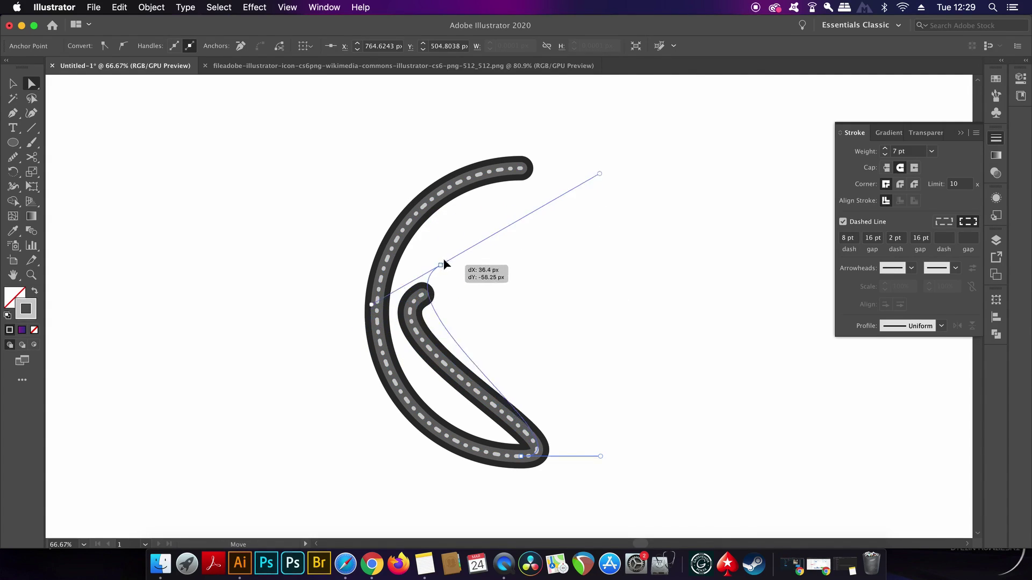
{"action": "left_click", "coordinate": [597, 329]}
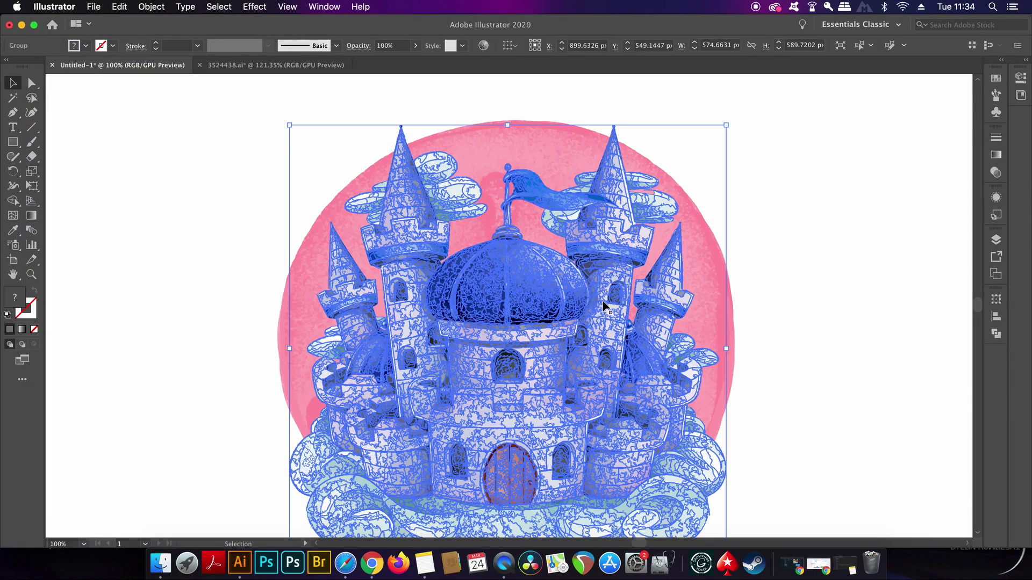
Step: Check the castle artwork in outline view, then return to full-colour preview
{"action": "key", "text": "super+y"}
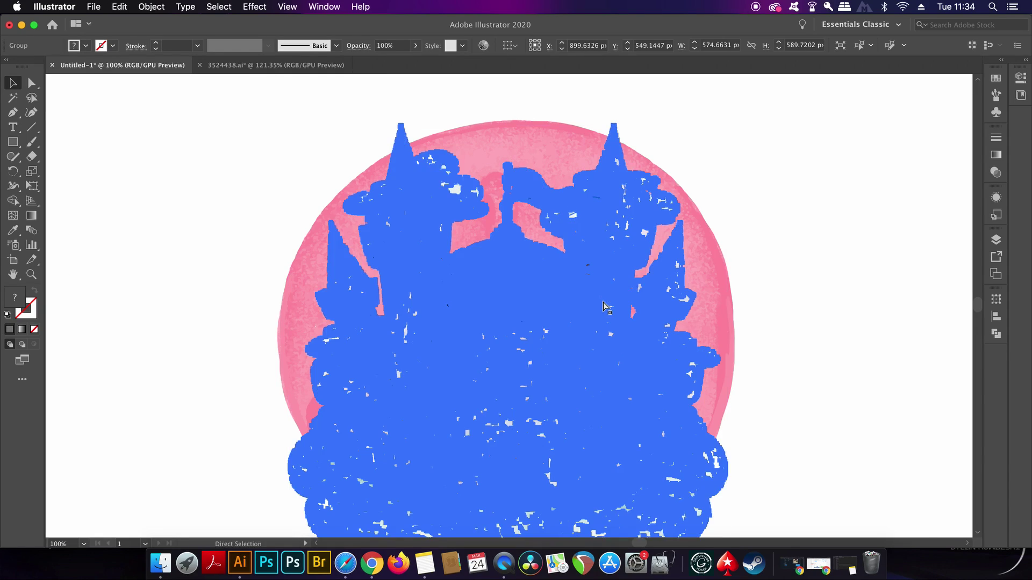
{"action": "left_click", "coordinate": [801, 302]}
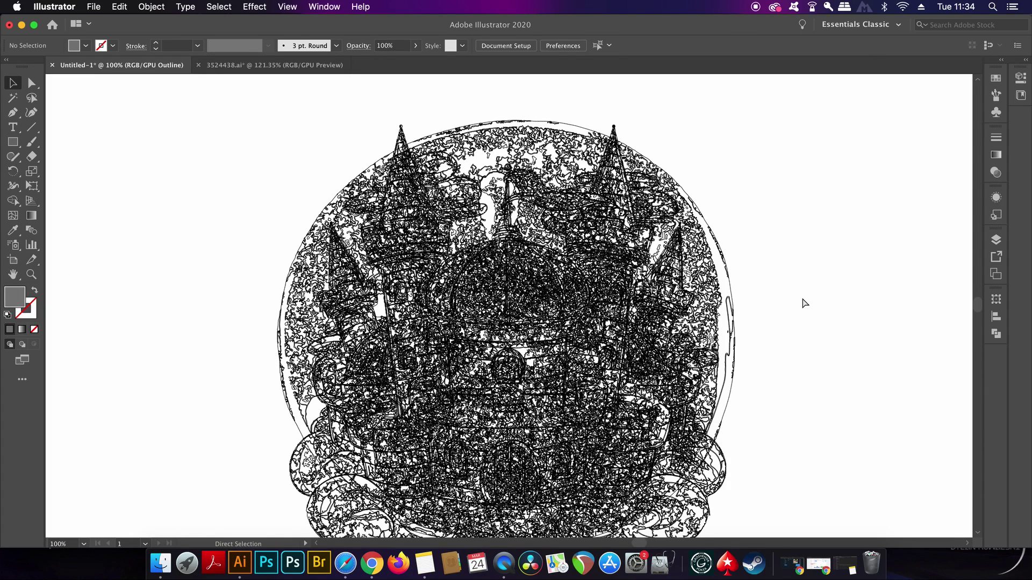
{"action": "key", "text": "super+y"}
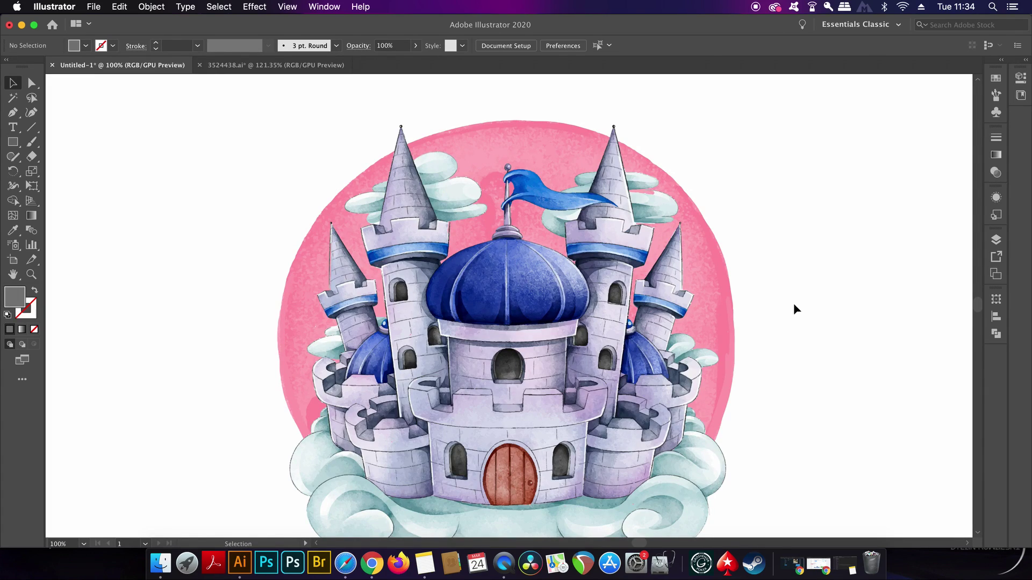
{"action": "scroll", "coordinate": [769, 315], "scroll_direction": "down", "scroll_amount": 2}
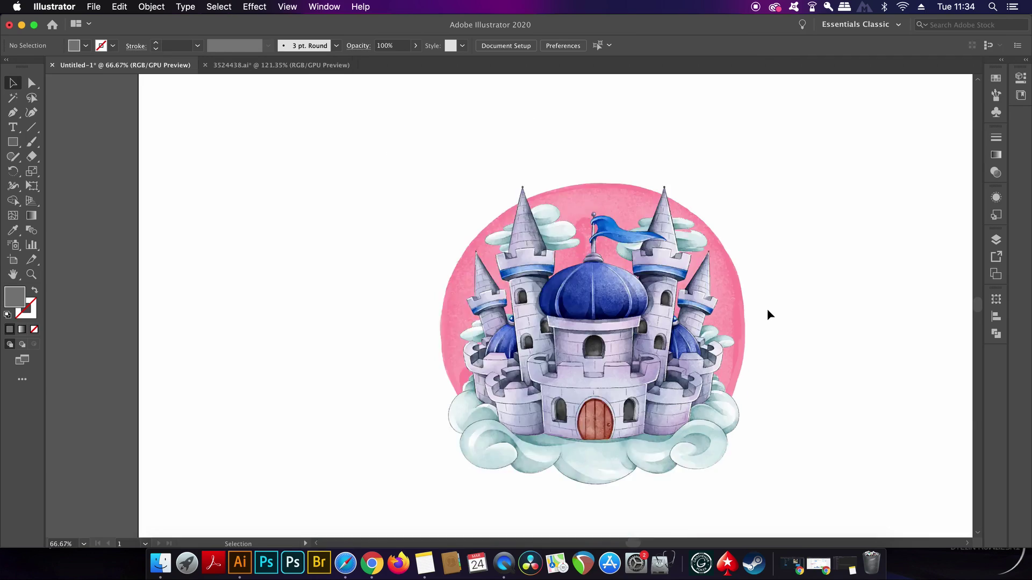
{"action": "scroll", "coordinate": [670, 291], "scroll_direction": "right", "scroll_amount": 3}
Step: Enlarge the castle proportionally, undo it, and move the castle up-left off the pink circle
{"action": "left_click", "coordinate": [552, 302]}
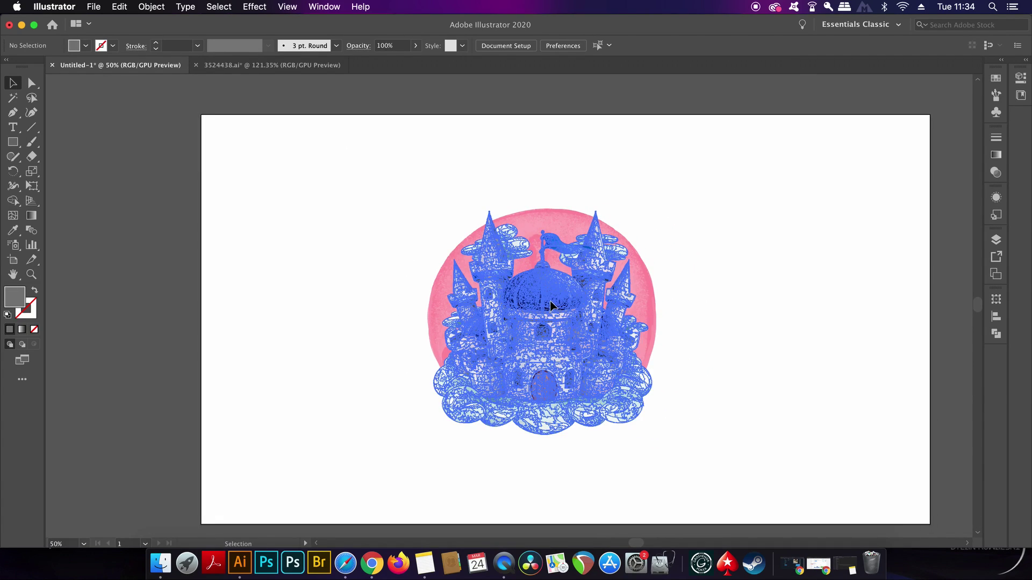
{"action": "key", "text": "shift"}
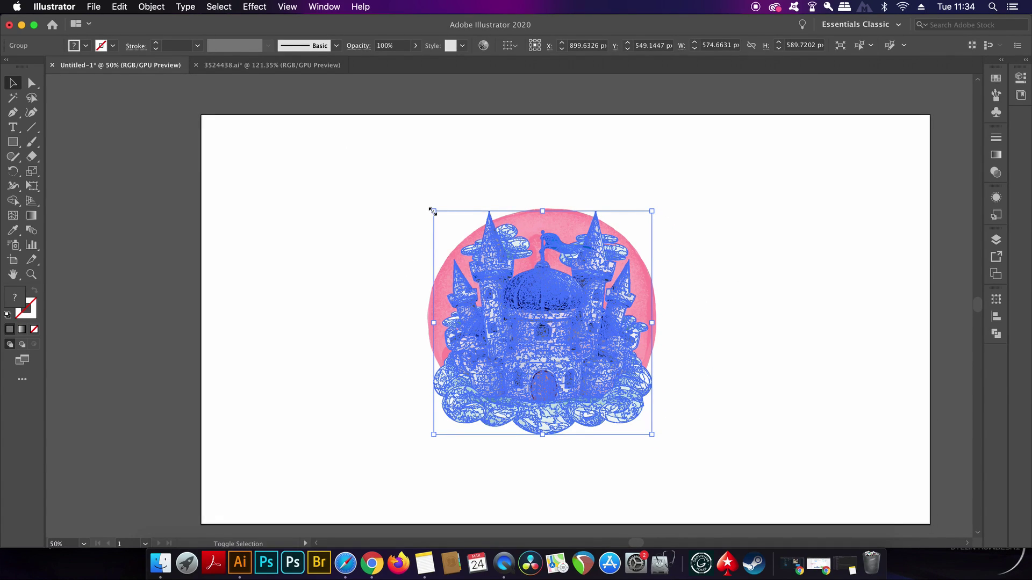
{"action": "left_click_drag", "start_coordinate": [429, 208], "coordinate": [253, 115]}
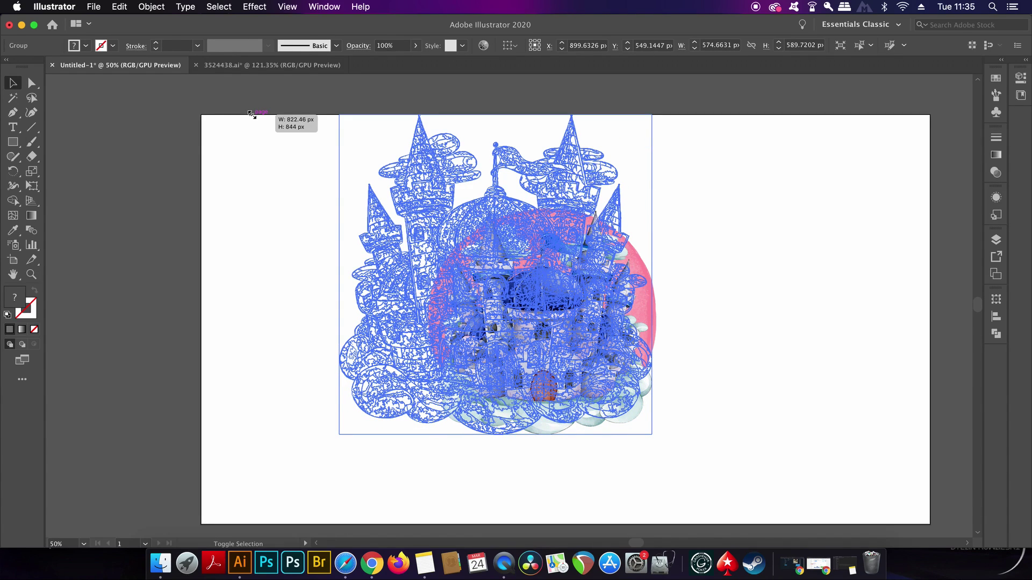
{"action": "left_click_drag", "start_coordinate": [790, 279], "coordinate": [790, 279]}
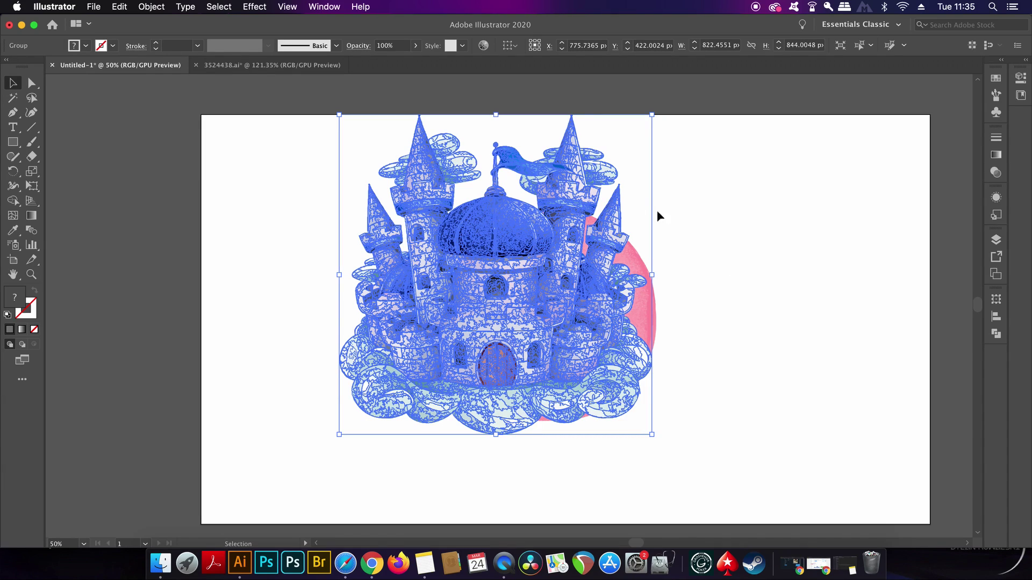
{"action": "left_click", "coordinate": [761, 231]}
{"action": "key", "text": "super+z"}
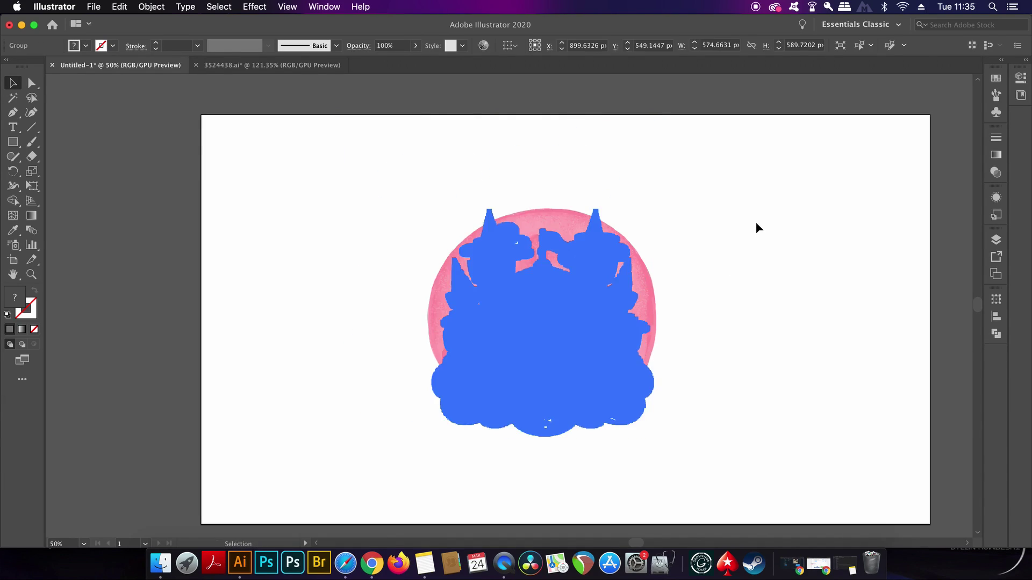
{"action": "left_click_drag", "start_coordinate": [609, 342], "coordinate": [337, 322]}
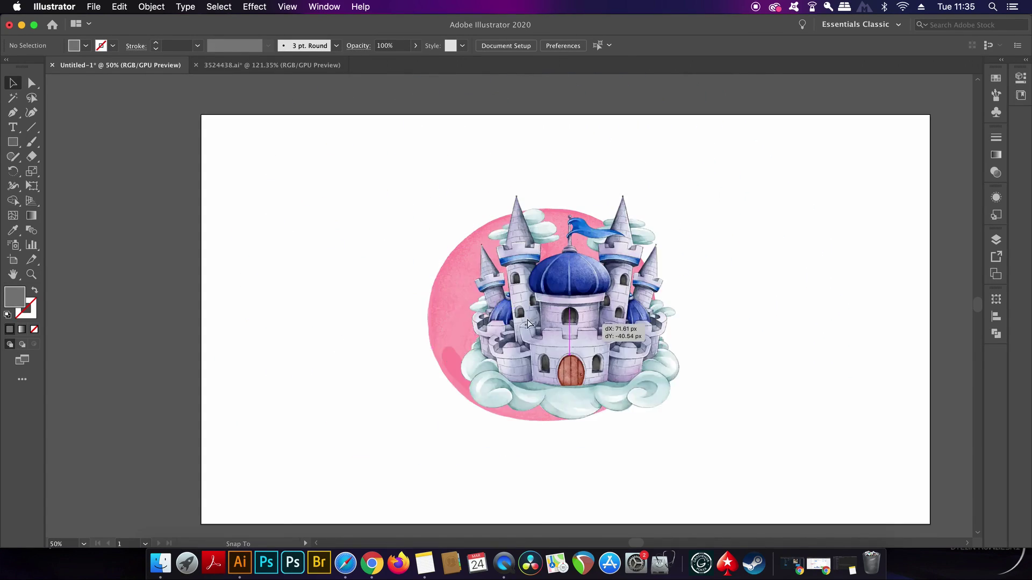
{"action": "mouse_move", "coordinate": [337, 323]}
{"action": "left_mouse_down"}
{"action": "mouse_move", "coordinate": [374, 255]}
{"action": "mouse_move", "coordinate": [406, 272]}
{"action": "left_mouse_up"}
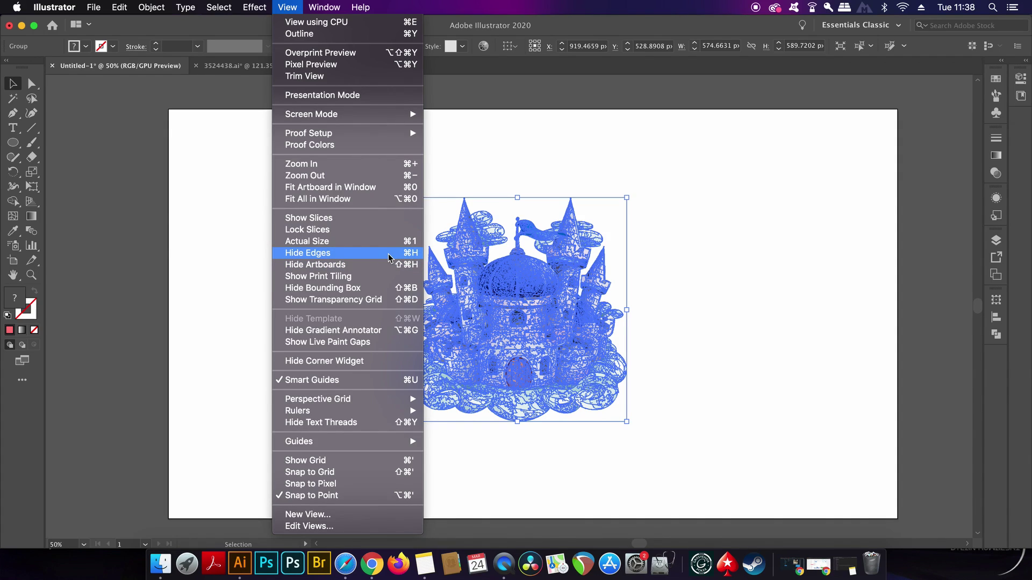
Step: Hide the selection edges and slide the castle group slightly left
{"action": "left_click", "coordinate": [389, 253]}
{"action": "mouse_move", "coordinate": [564, 338]}
{"action": "left_mouse_down"}
{"action": "mouse_move", "coordinate": [453, 332]}
{"action": "mouse_move", "coordinate": [529, 330]}
{"action": "left_mouse_up"}
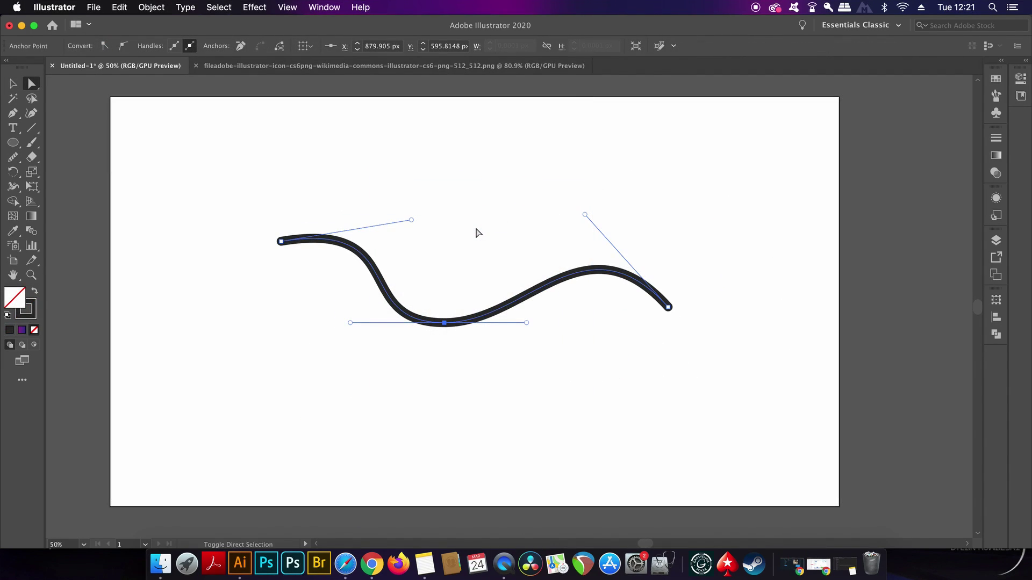
Step: With the Width tool, swell the wavy stroke along its left curve, tapering toward the right end
{"action": "key", "text": "shift+w"}
{"action": "left_click_drag", "start_coordinate": [507, 307], "coordinate": [526, 326]}
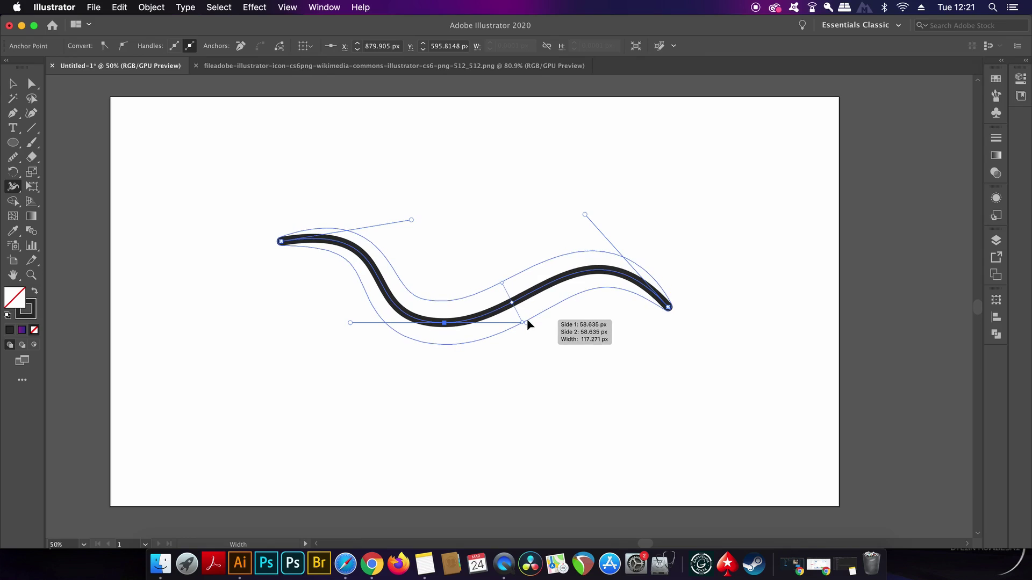
{"action": "mouse_move", "coordinate": [525, 326]}
{"action": "left_mouse_down"}
{"action": "mouse_move", "coordinate": [530, 335]}
{"action": "mouse_move", "coordinate": [532, 324]}
{"action": "mouse_move", "coordinate": [502, 314]}
{"action": "left_mouse_up"}
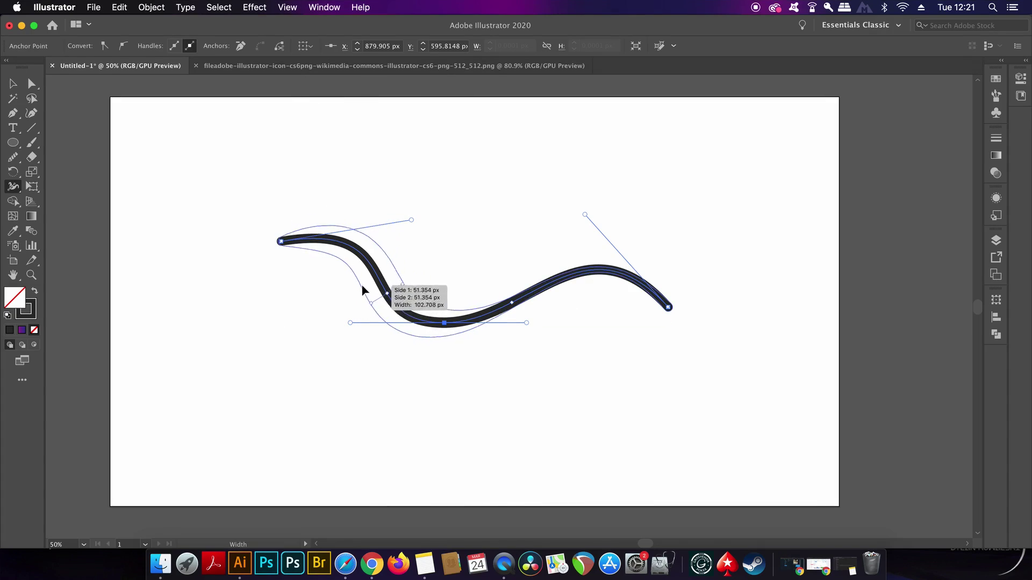
{"action": "mouse_move", "coordinate": [502, 314]}
{"action": "left_mouse_down"}
{"action": "mouse_move", "coordinate": [374, 287]}
{"action": "mouse_move", "coordinate": [371, 302]}
{"action": "left_mouse_up"}
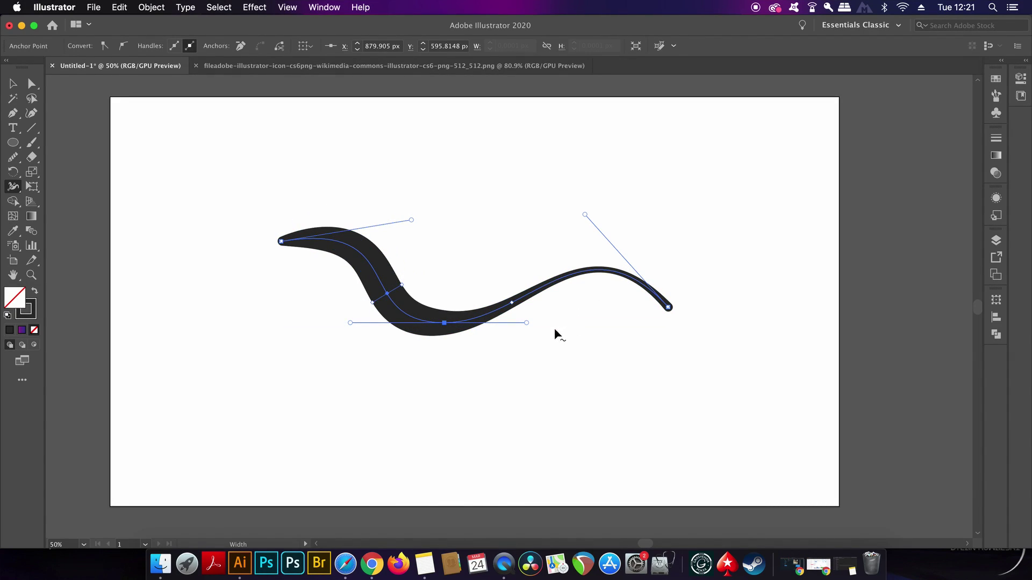
{"action": "key", "text": "v"}
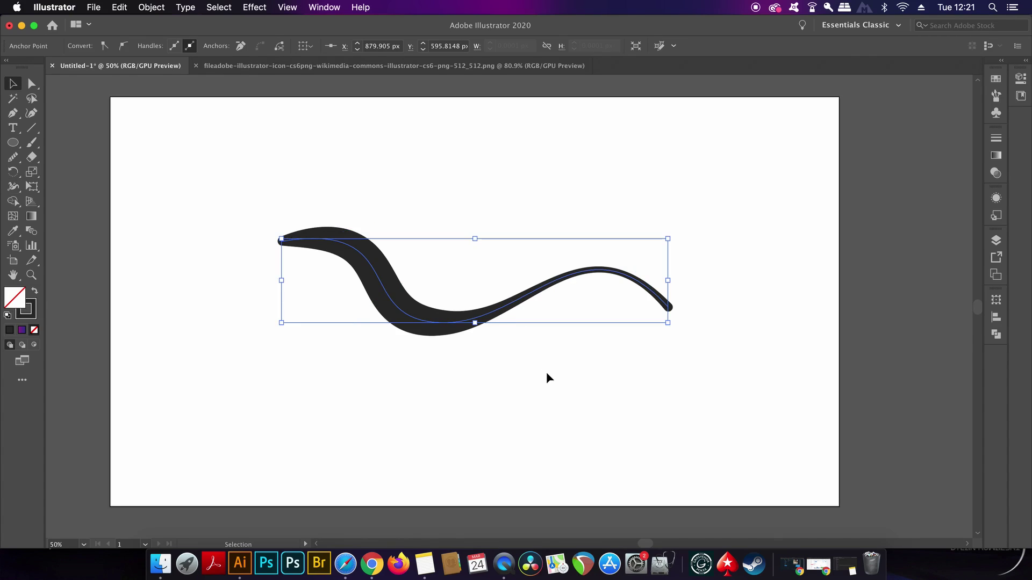
{"action": "left_click", "coordinate": [546, 376]}
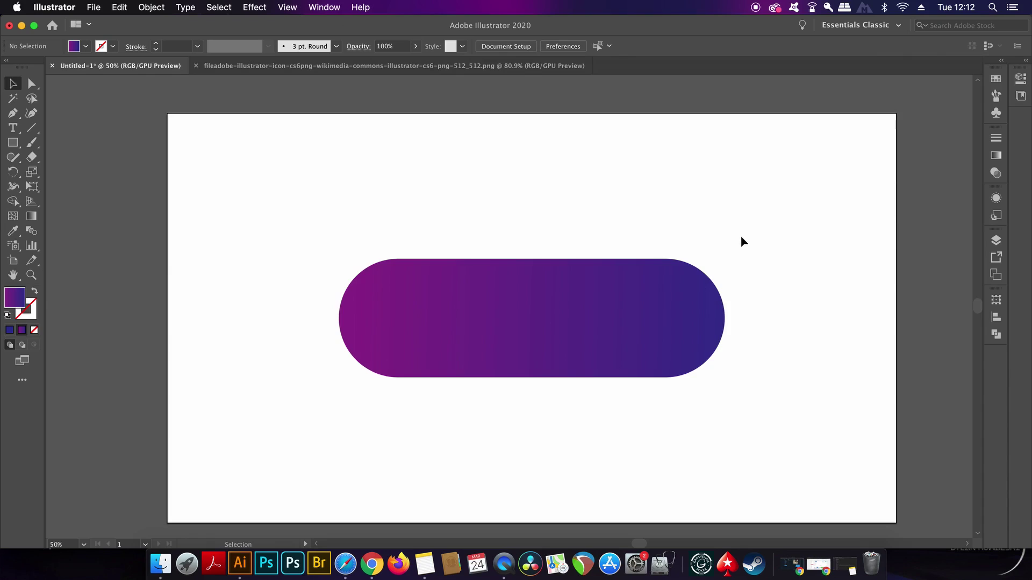
Step: Scale the gradient pill down from its top-right corner and nudge it into position
{"action": "left_click", "coordinate": [685, 306]}
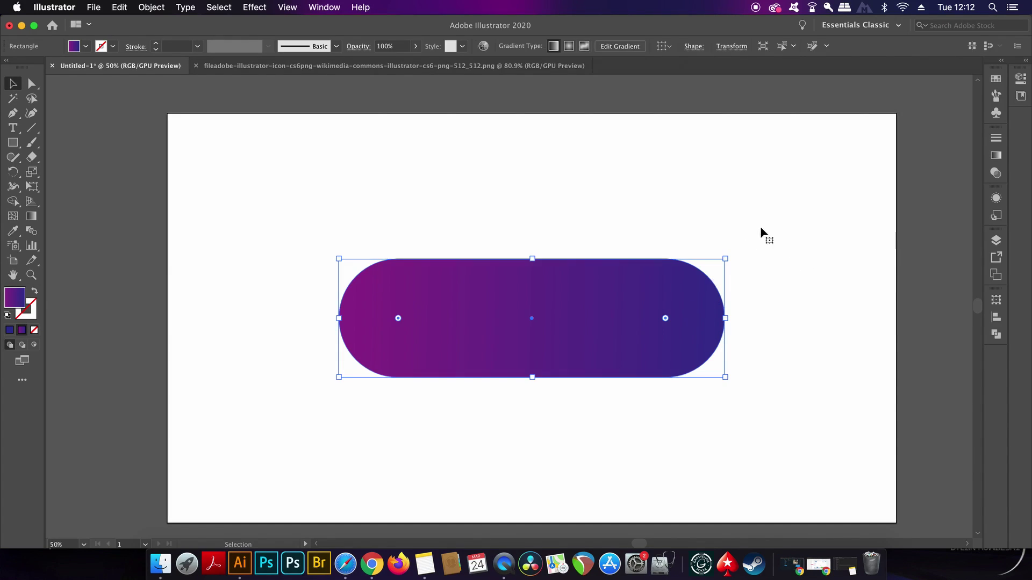
{"action": "mouse_move", "coordinate": [727, 259]}
{"action": "left_mouse_down"}
{"action": "mouse_move", "coordinate": [474, 336]}
{"action": "mouse_move", "coordinate": [689, 232]}
{"action": "left_mouse_up"}
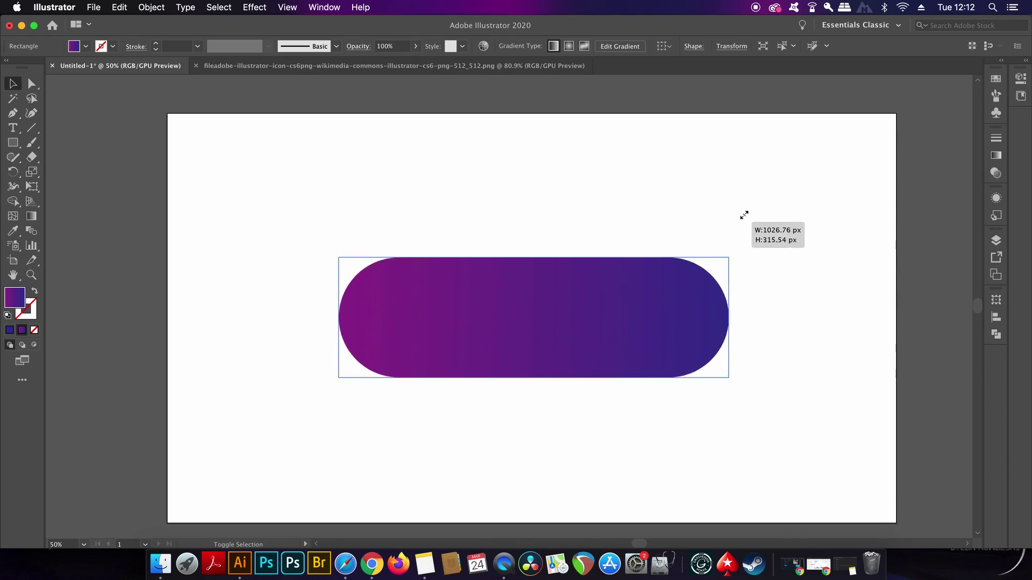
{"action": "left_click", "coordinate": [707, 238]}
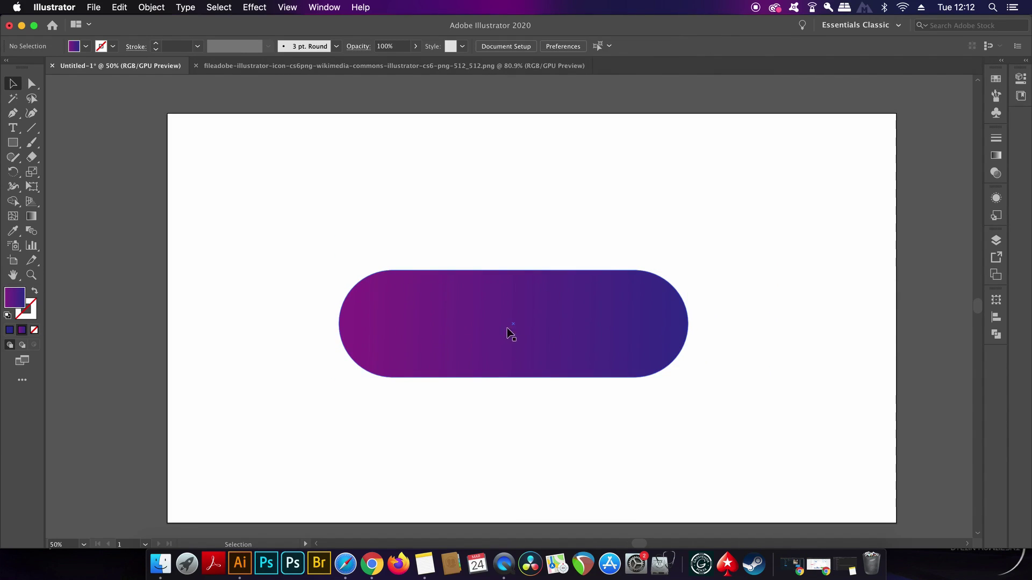
{"action": "mouse_move", "coordinate": [509, 333]}
{"action": "left_mouse_down"}
{"action": "mouse_move", "coordinate": [683, 442]}
{"action": "mouse_move", "coordinate": [511, 353]}
{"action": "left_mouse_up"}
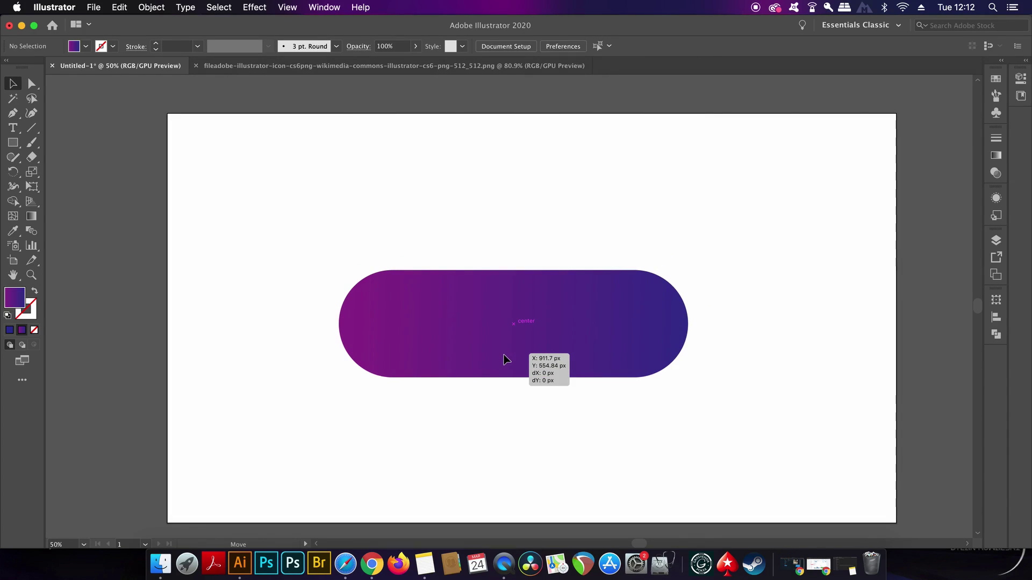
{"action": "left_click_drag", "start_coordinate": [512, 352], "coordinate": [505, 358]}
Step: Marquee-select the pill's right-end anchors with Direct Selection and drag them left to shorten it
{"action": "key", "text": "a"}
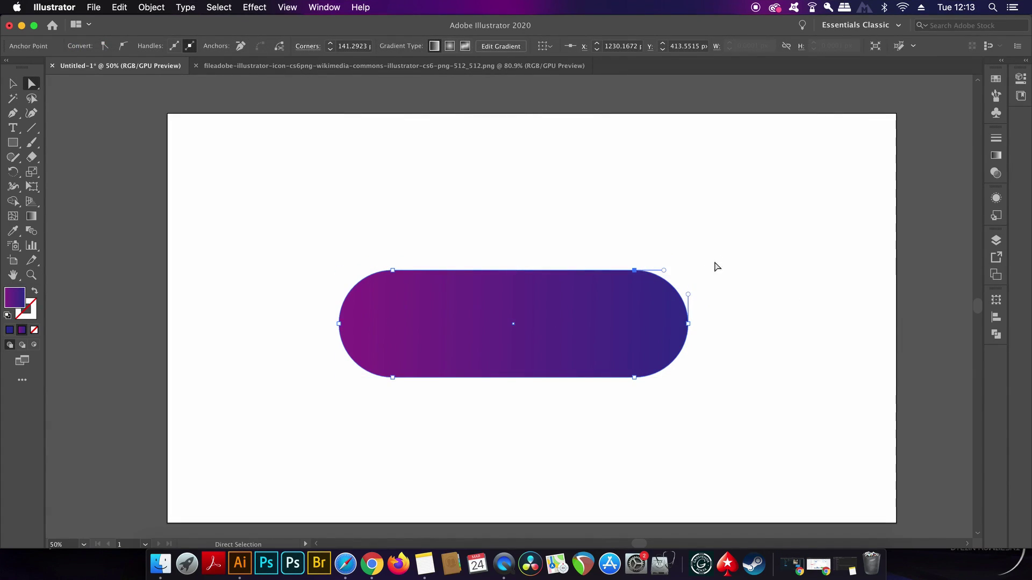
{"action": "left_click", "coordinate": [716, 267]}
{"action": "left_click_drag", "start_coordinate": [732, 240], "coordinate": [586, 457]}
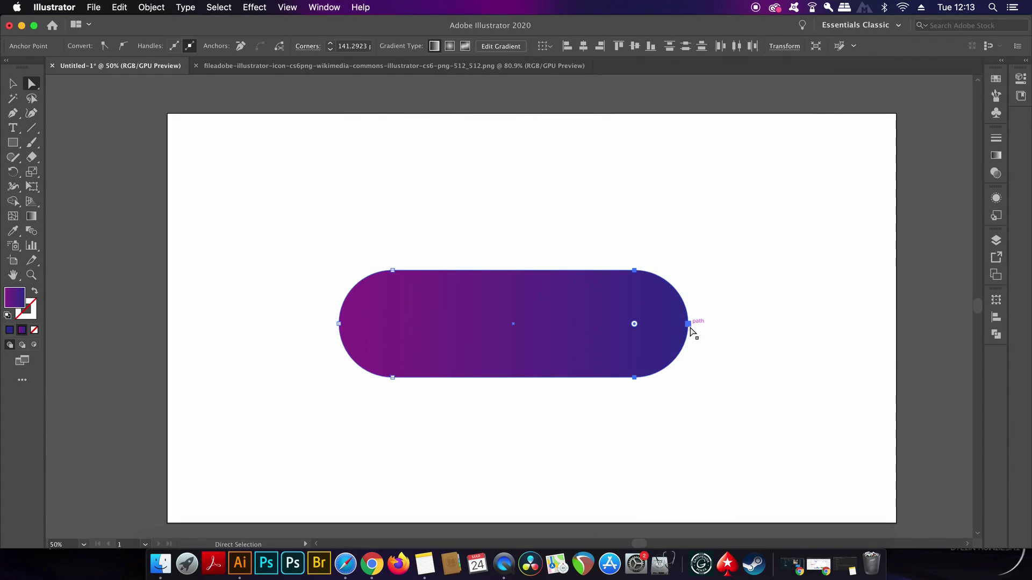
{"action": "mouse_move", "coordinate": [688, 327]}
{"action": "left_mouse_down"}
{"action": "mouse_move", "coordinate": [396, 329]}
{"action": "mouse_move", "coordinate": [714, 332]}
{"action": "mouse_move", "coordinate": [771, 314]}
{"action": "mouse_move", "coordinate": [608, 312]}
{"action": "mouse_move", "coordinate": [594, 242]}
{"action": "mouse_move", "coordinate": [616, 323]}
{"action": "mouse_move", "coordinate": [850, 341]}
{"action": "mouse_move", "coordinate": [508, 340]}
{"action": "mouse_move", "coordinate": [795, 339]}
{"action": "mouse_move", "coordinate": [796, 323]}
{"action": "mouse_move", "coordinate": [473, 330]}
{"action": "mouse_move", "coordinate": [503, 330]}
{"action": "left_mouse_up"}
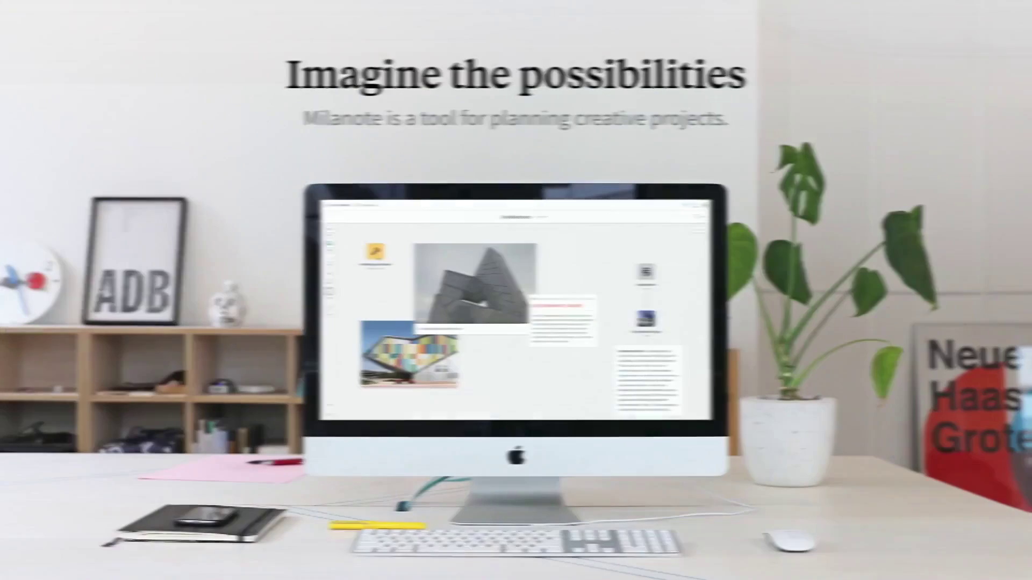